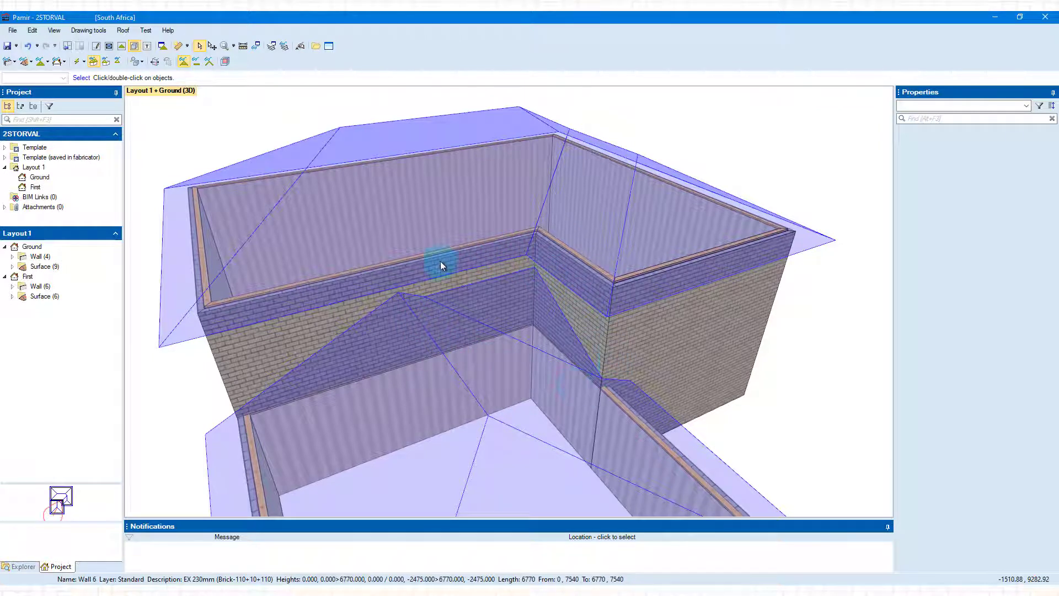
Step: Open the 2D Ground floor plan and start a single-surface, Valley-type manual framing zone
double_click(699, 388)
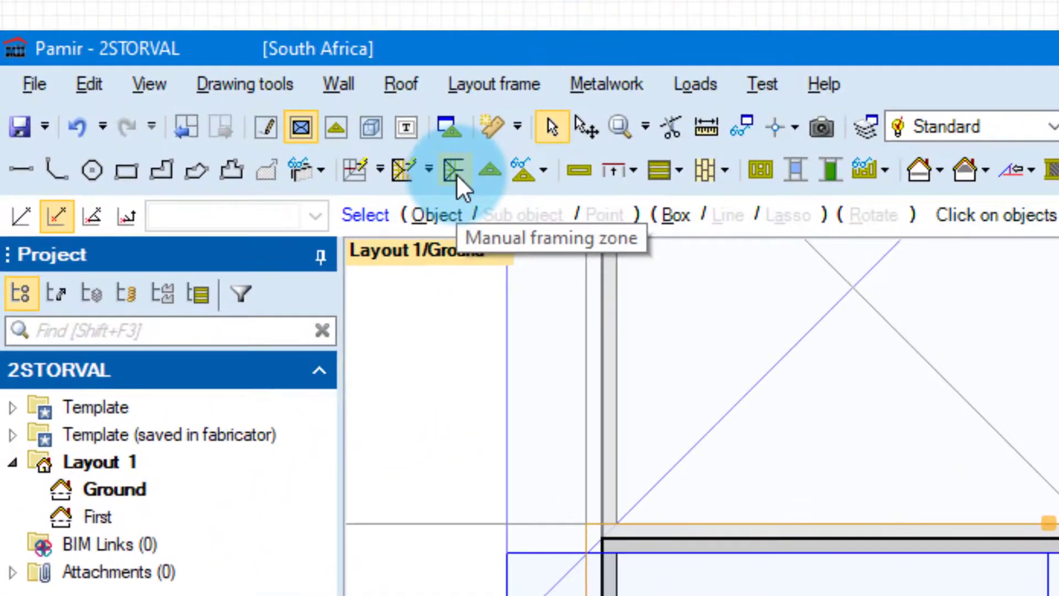
click(453, 170)
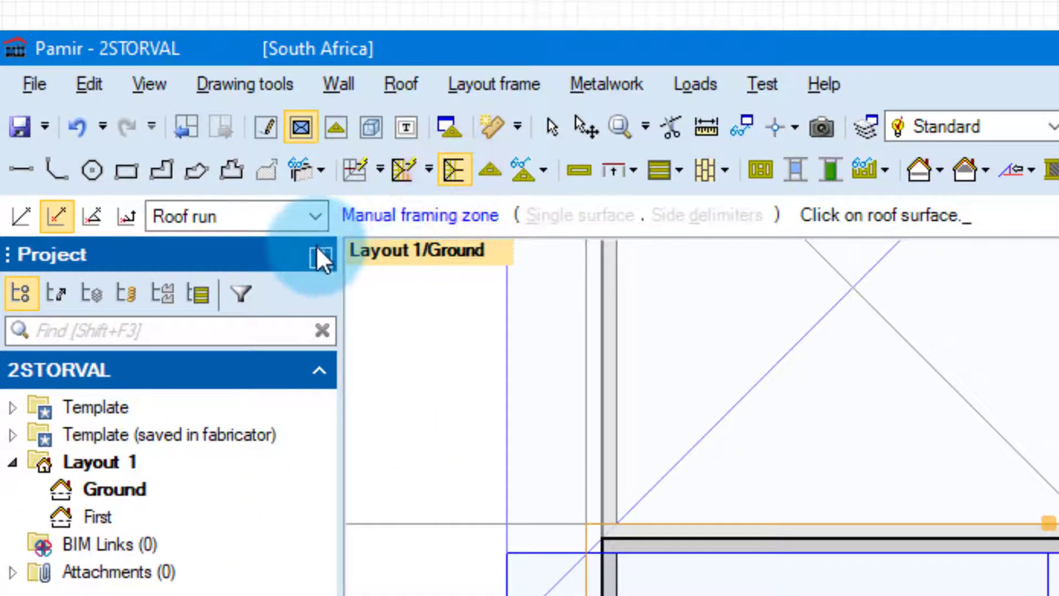
click(315, 216)
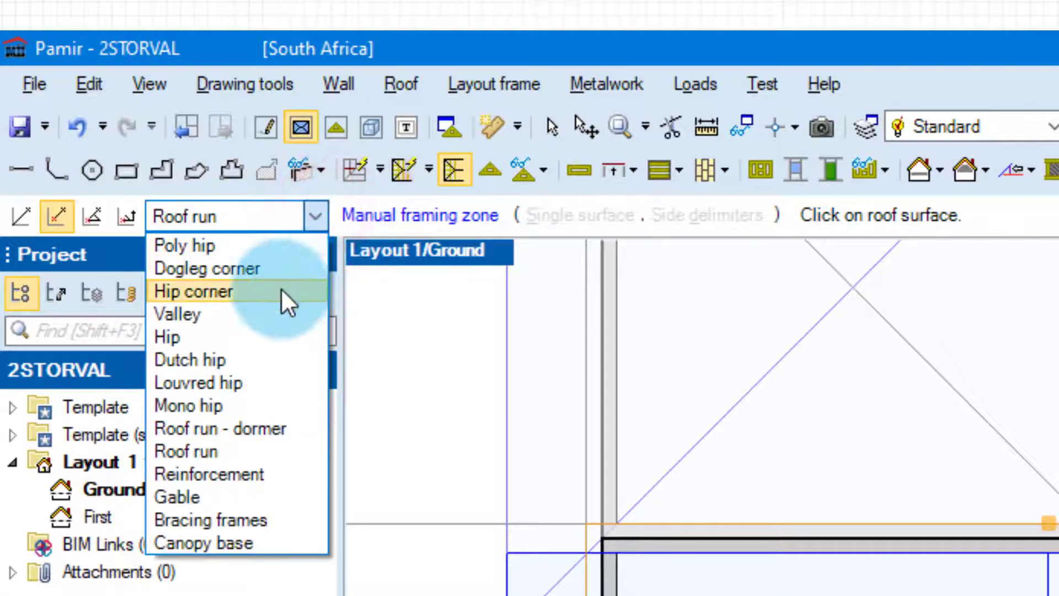
click(240, 312)
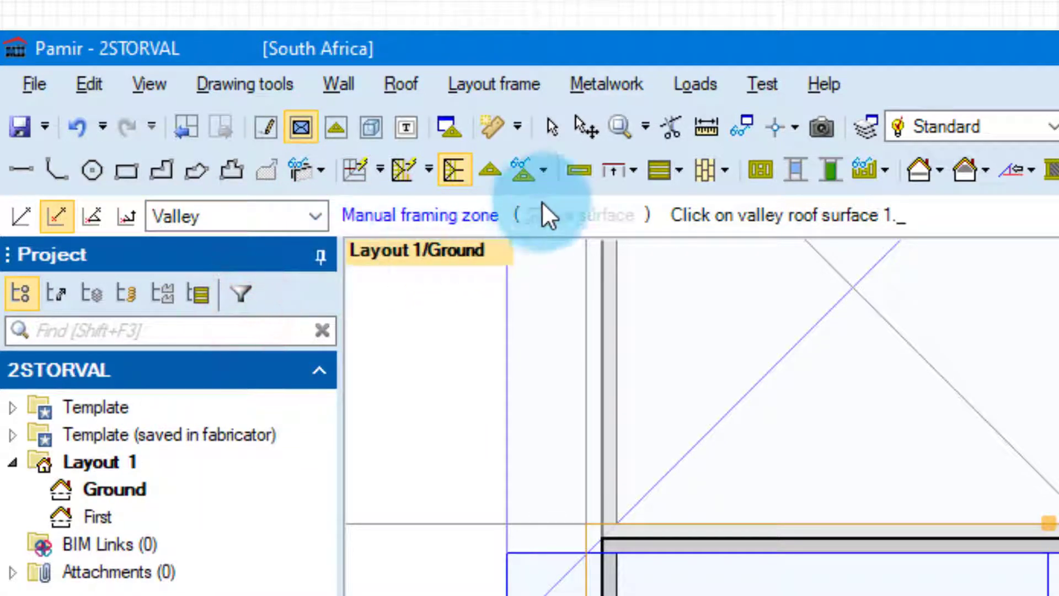
click(566, 222)
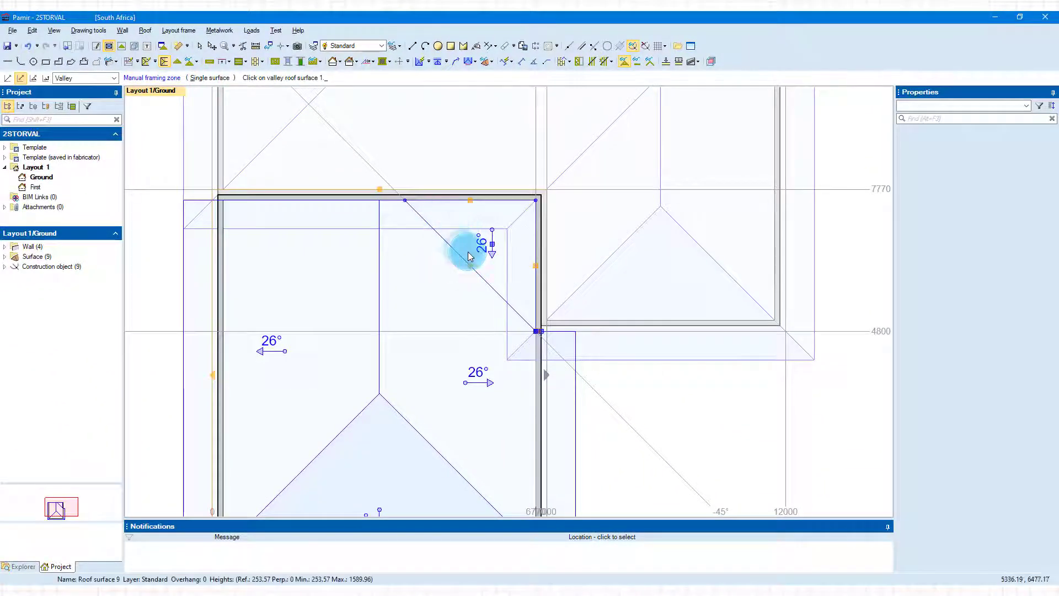
Step: Pick valley roof surface 9, place its side gable on the 7770 wall line, and pick the roof beneath
click(468, 261)
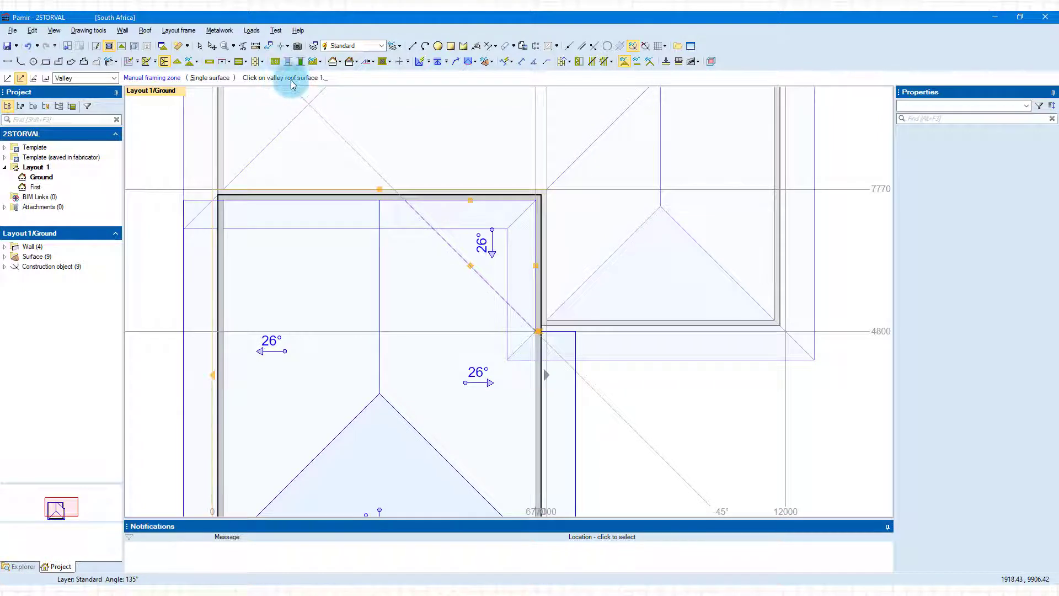
click(486, 244)
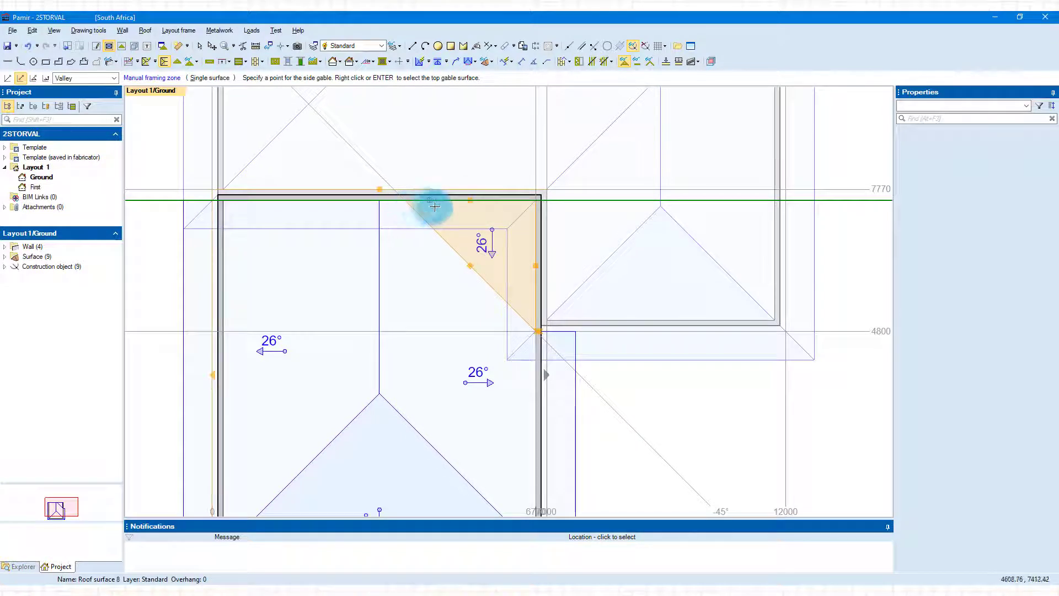
click(486, 203)
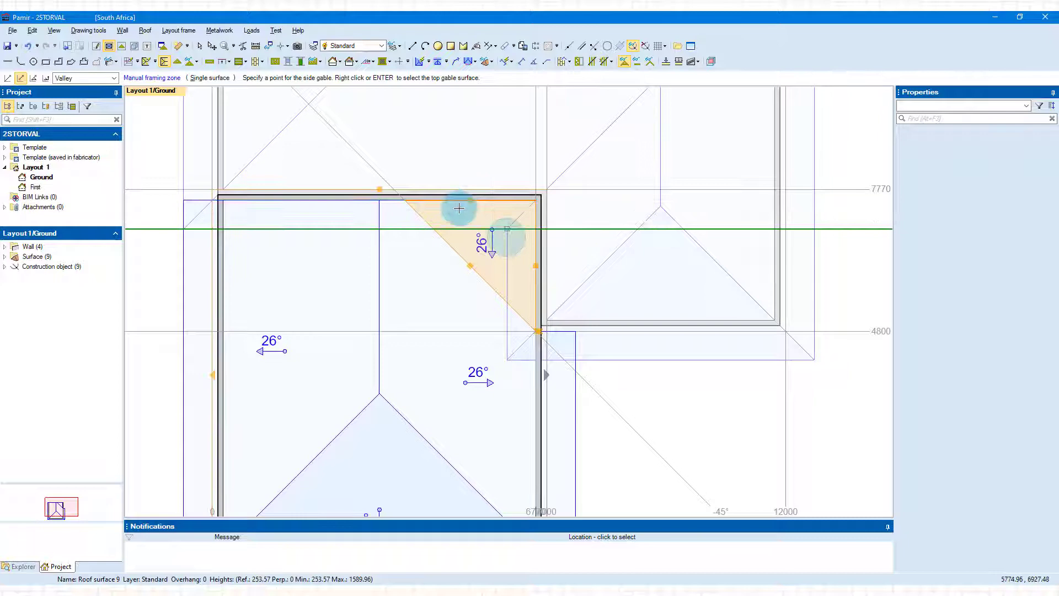
right_click(654, 382)
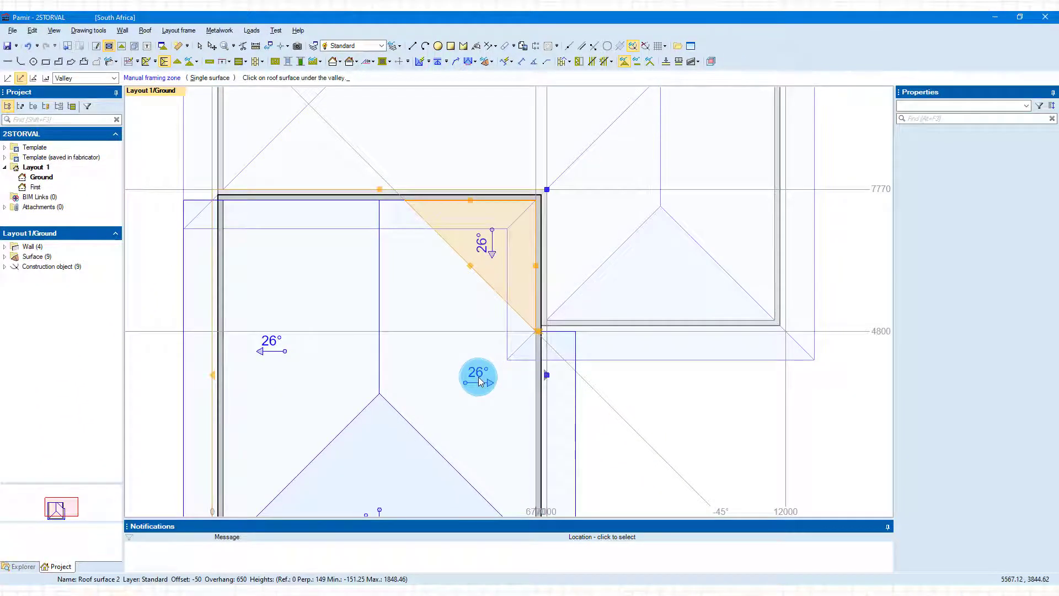
click(510, 404)
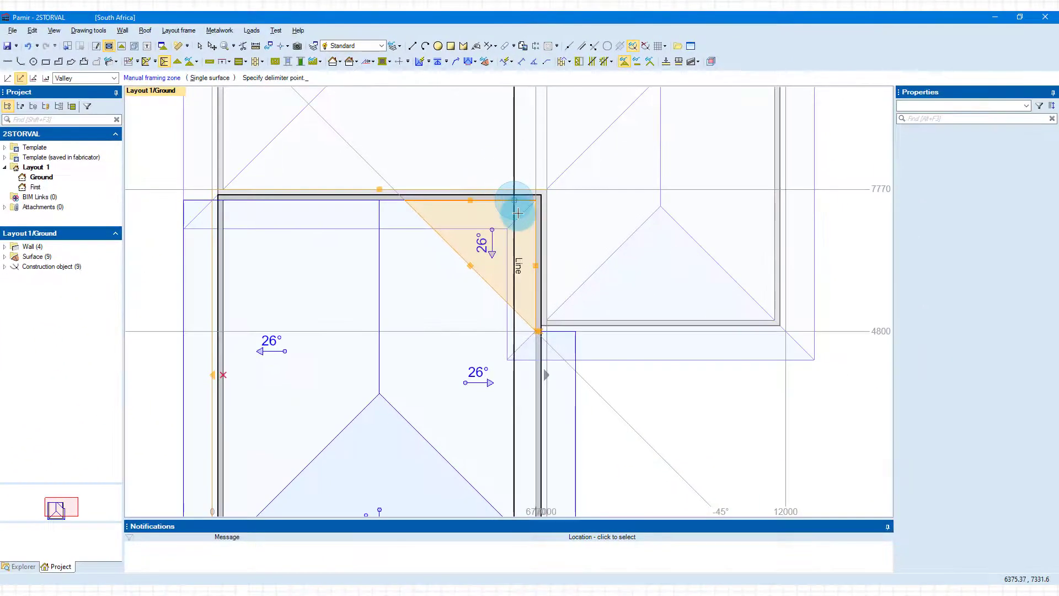
Step: Place the zone delimiter on the wall line at the 4800 corner, creating the Overlay valley (SA) zone
scroll(542, 255, up, 3)
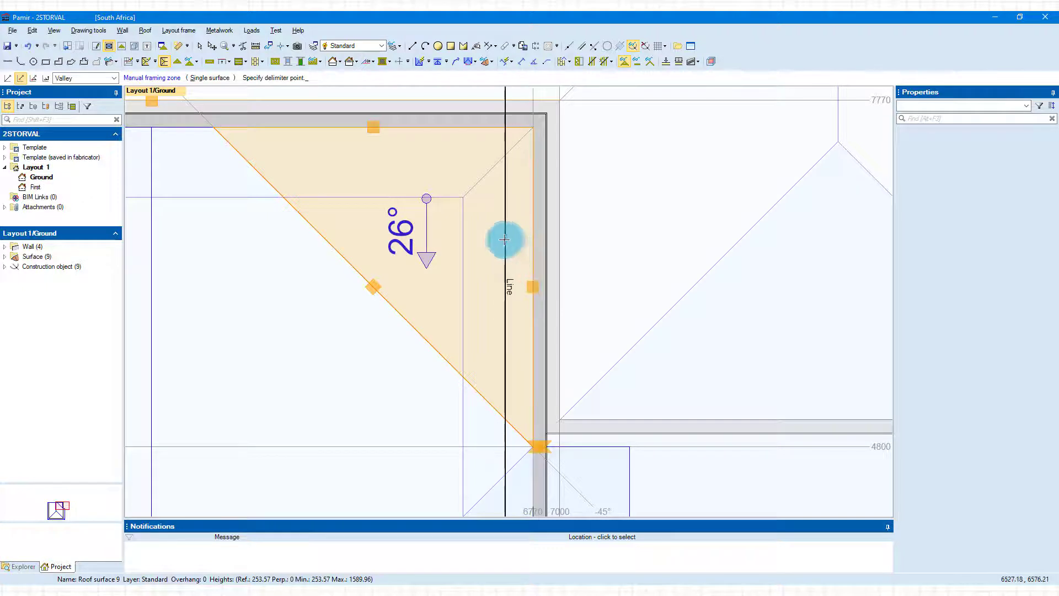
scroll(508, 242, down, 3)
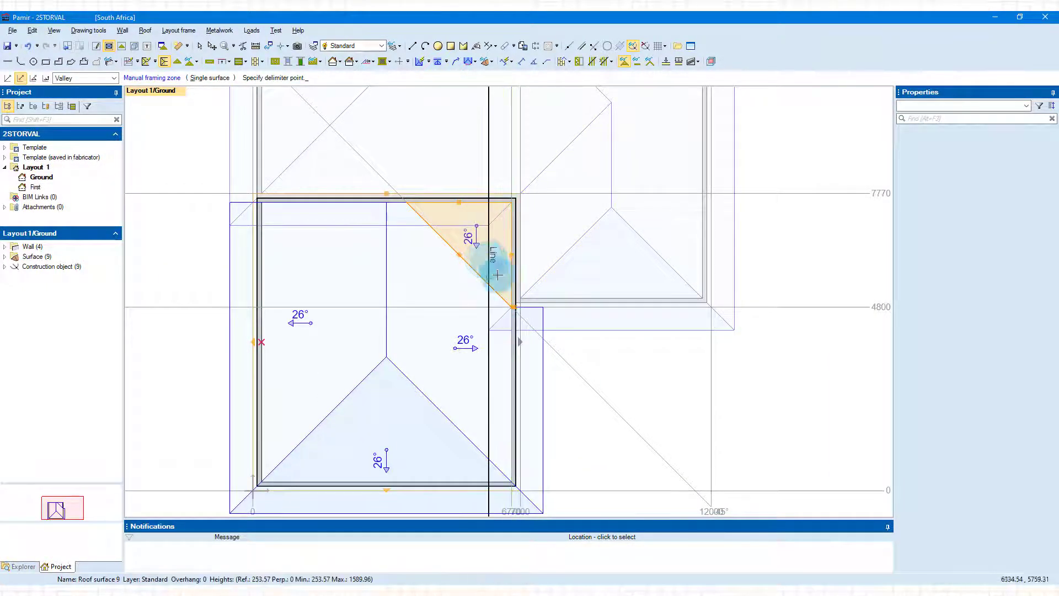
scroll(509, 340, up, 2)
scroll(510, 345, up, 2)
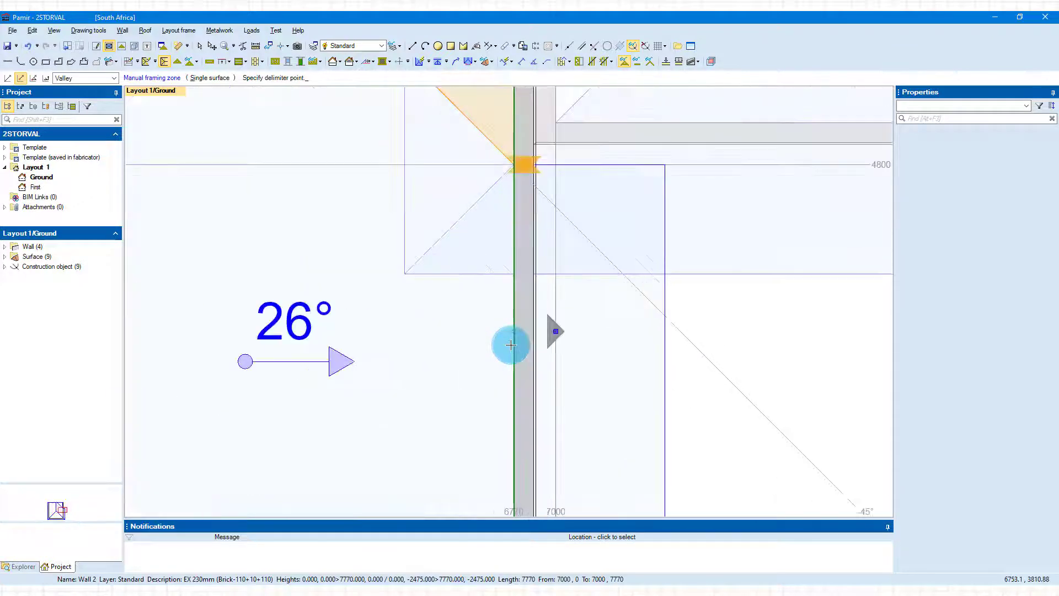
scroll(510, 345, down, 3)
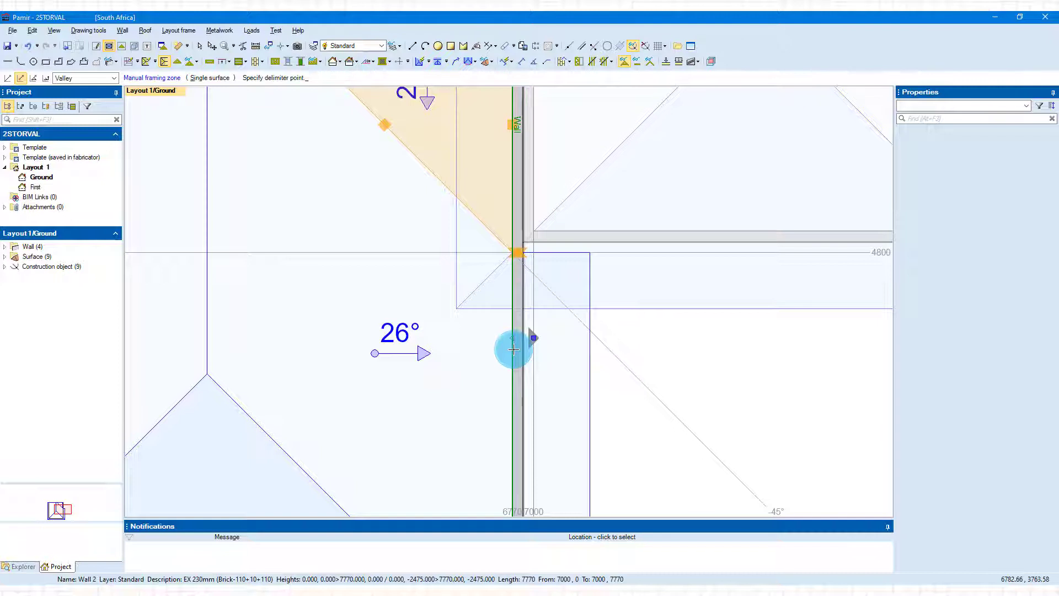
click(514, 349)
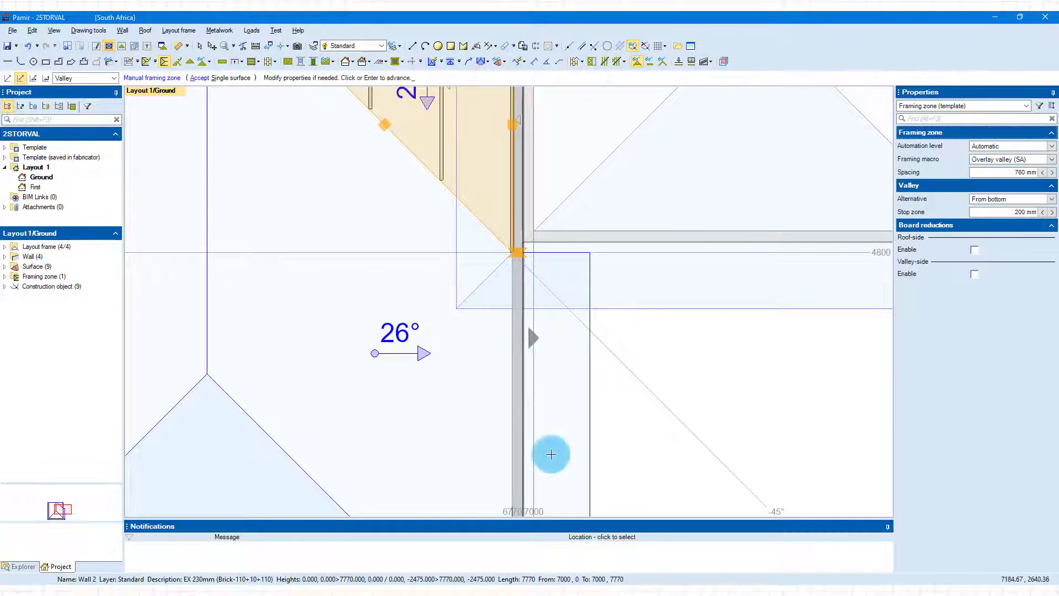
Step: Set the valley truss layout alternative to From top, with 760 mm distance from the top
scroll(593, 418, down, 3)
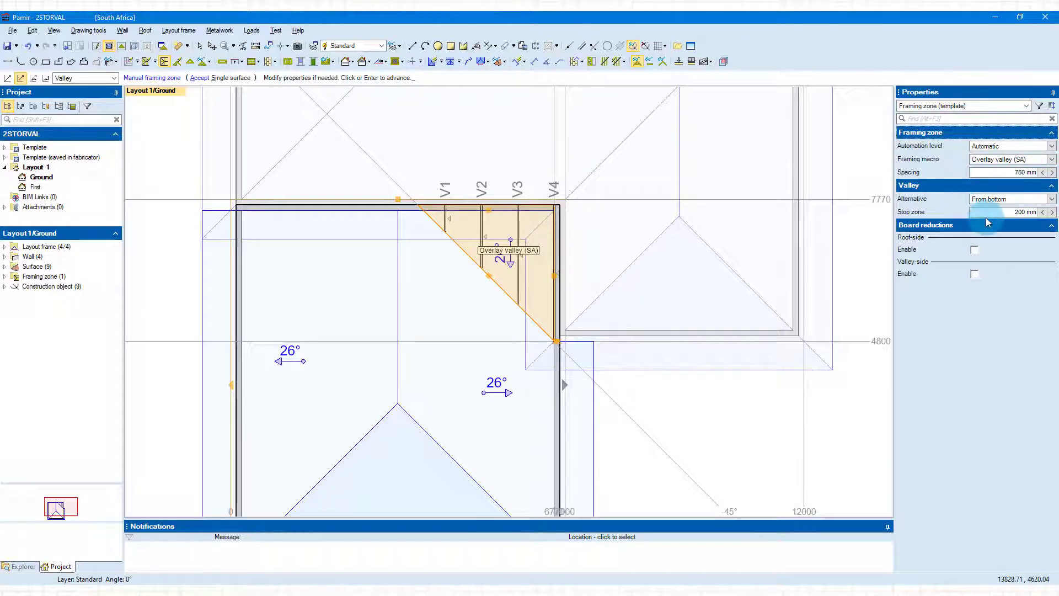
click(1051, 199)
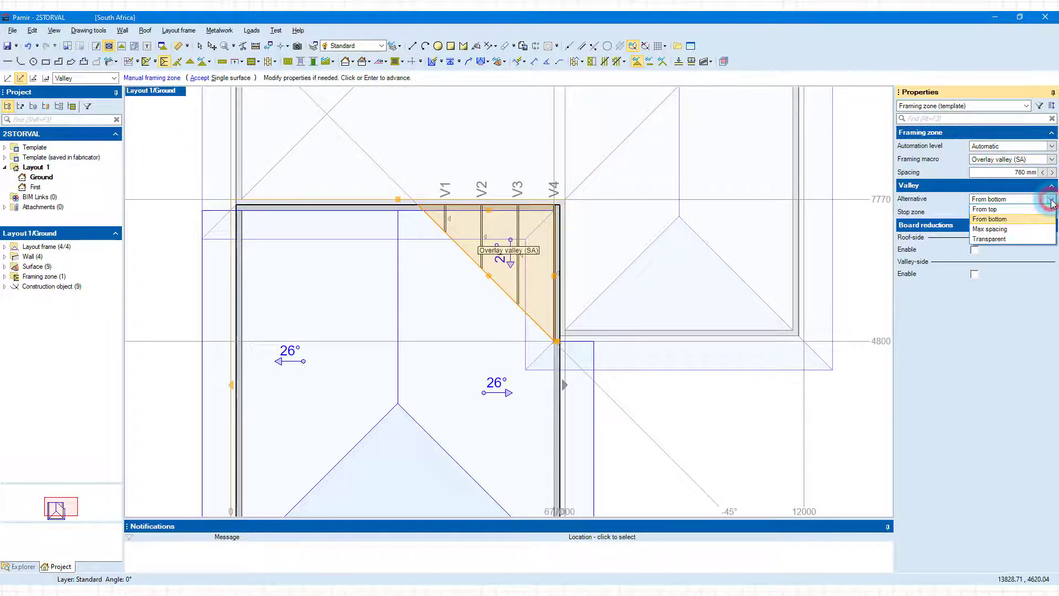
click(1007, 209)
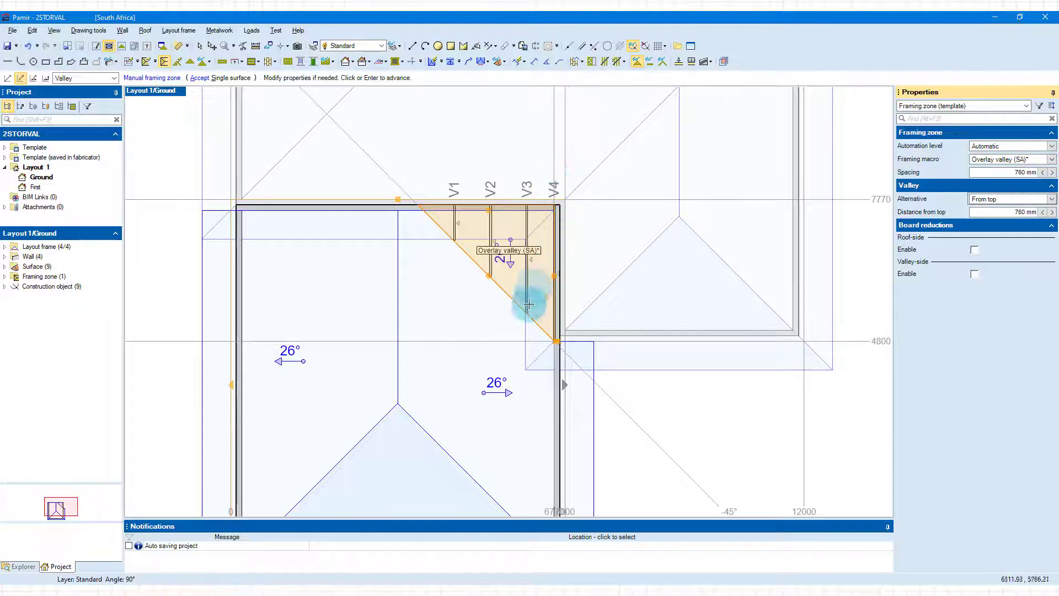
scroll(503, 338, up, 5)
scroll(704, 289, down, 3)
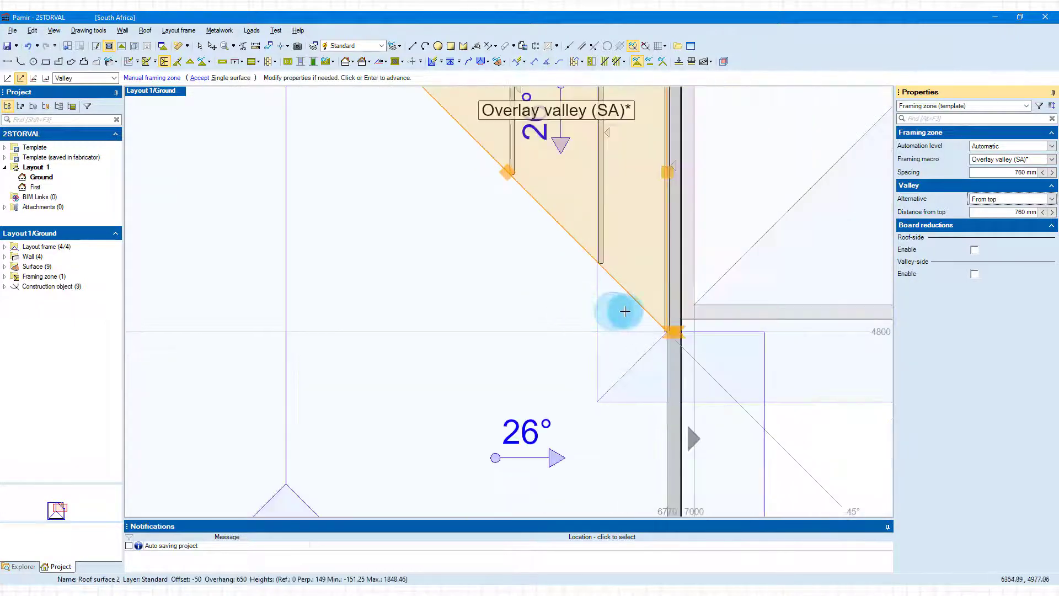
scroll(683, 292, up, 4)
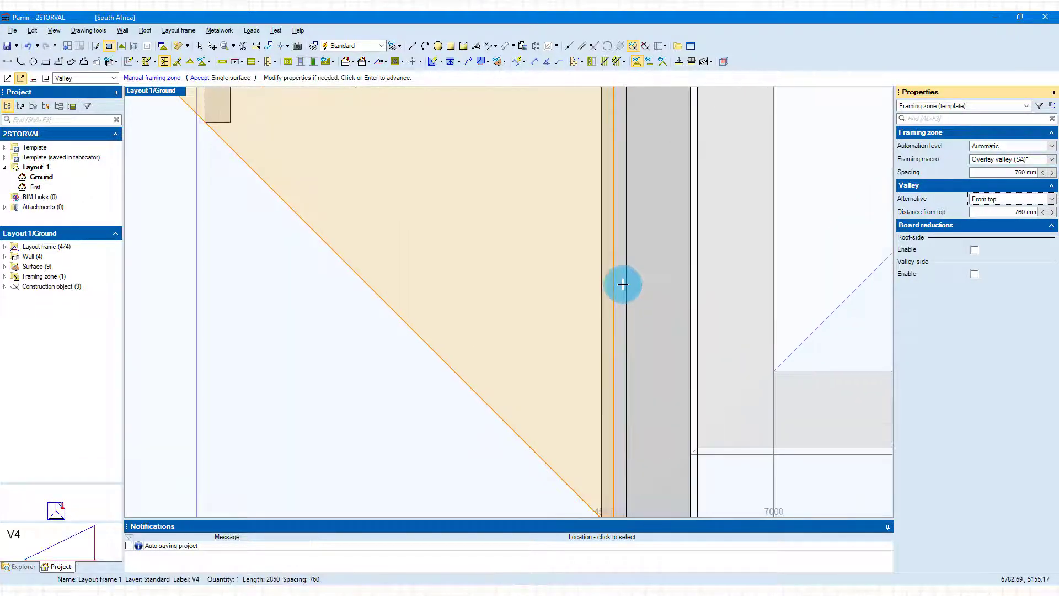
scroll(598, 323, down, 2)
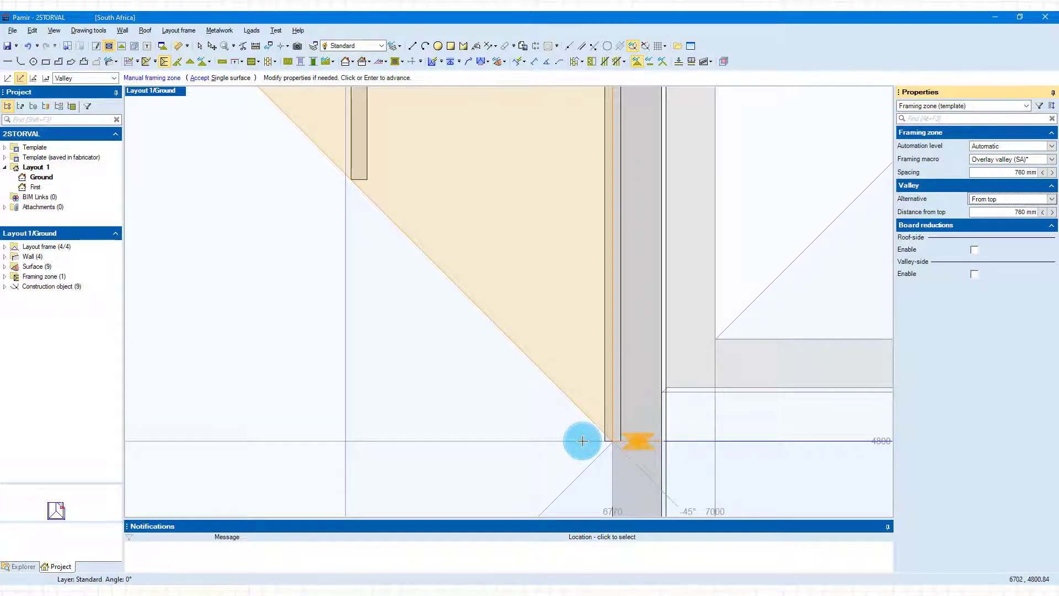
scroll(582, 440, down, 5)
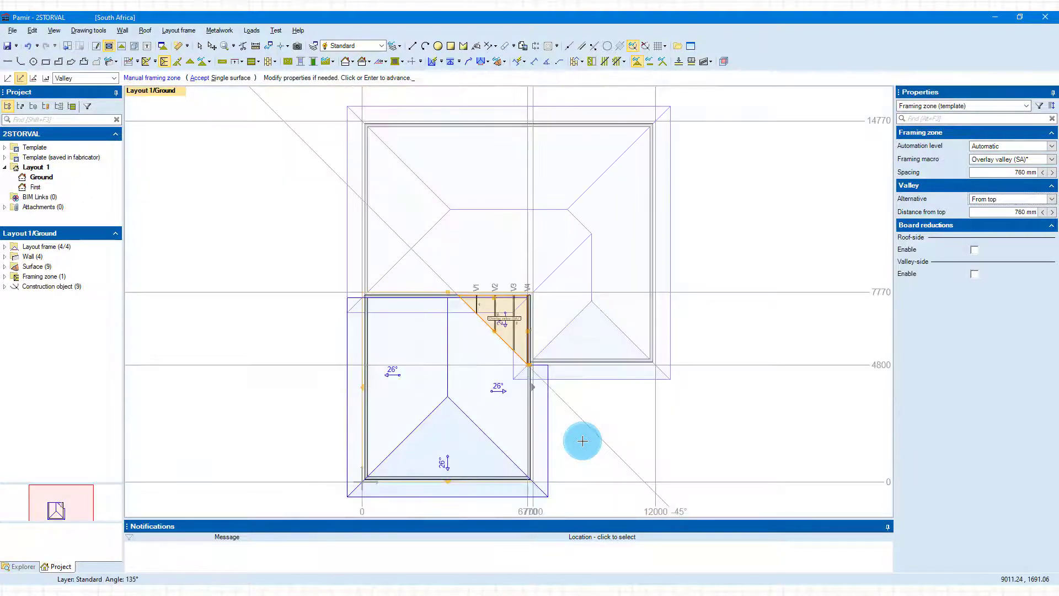
Step: Accept the valley framing zone, end the command, and select truss V4
click(749, 378)
key(Escape)
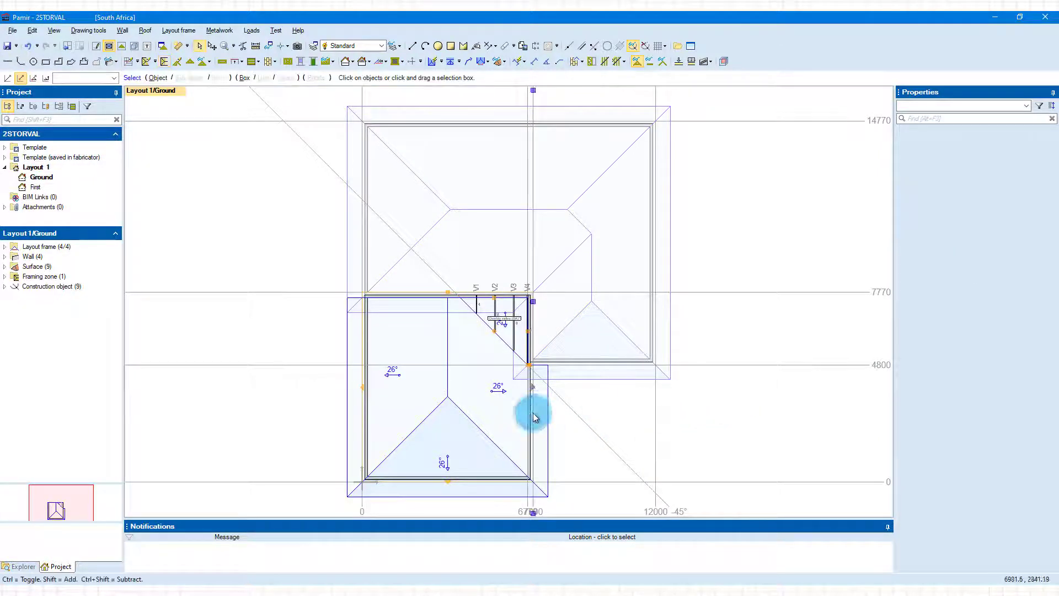
scroll(491, 326, up, 3)
scroll(492, 329, up, 1)
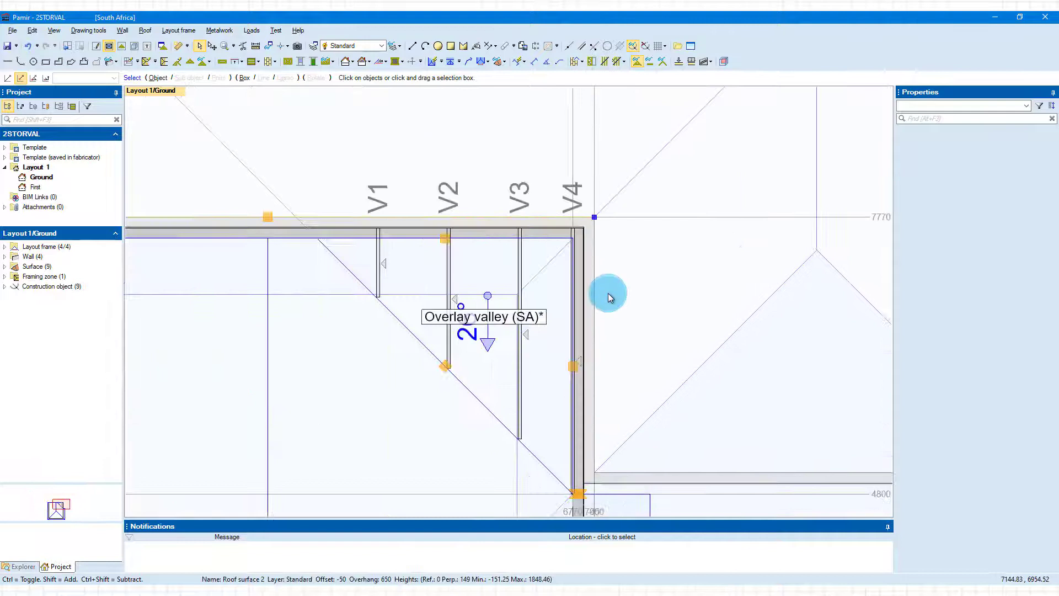
scroll(601, 296, up, 3)
scroll(575, 321, up, 2)
click(568, 321)
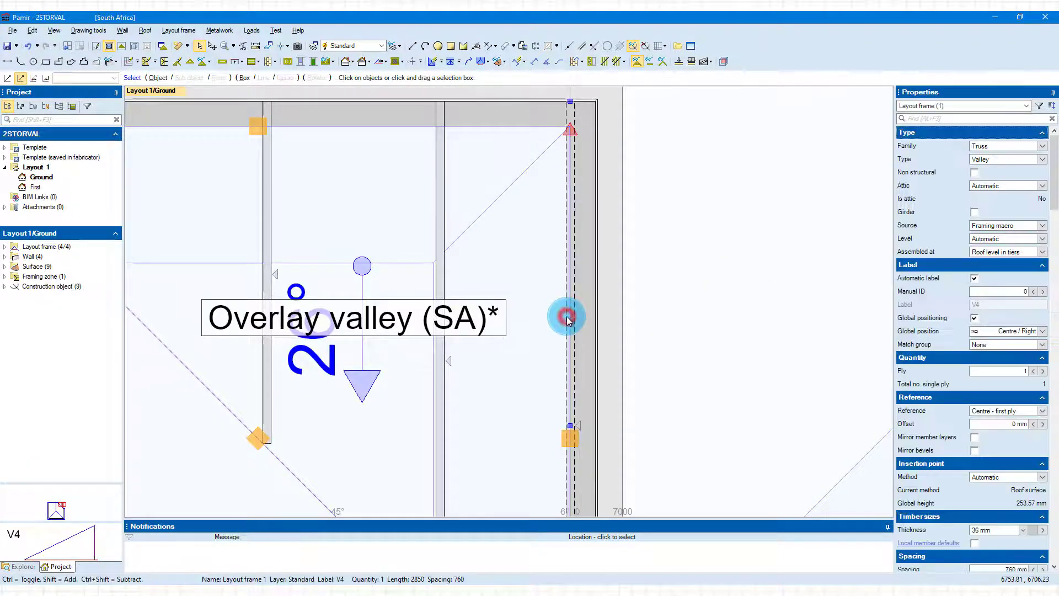
right_click(566, 325)
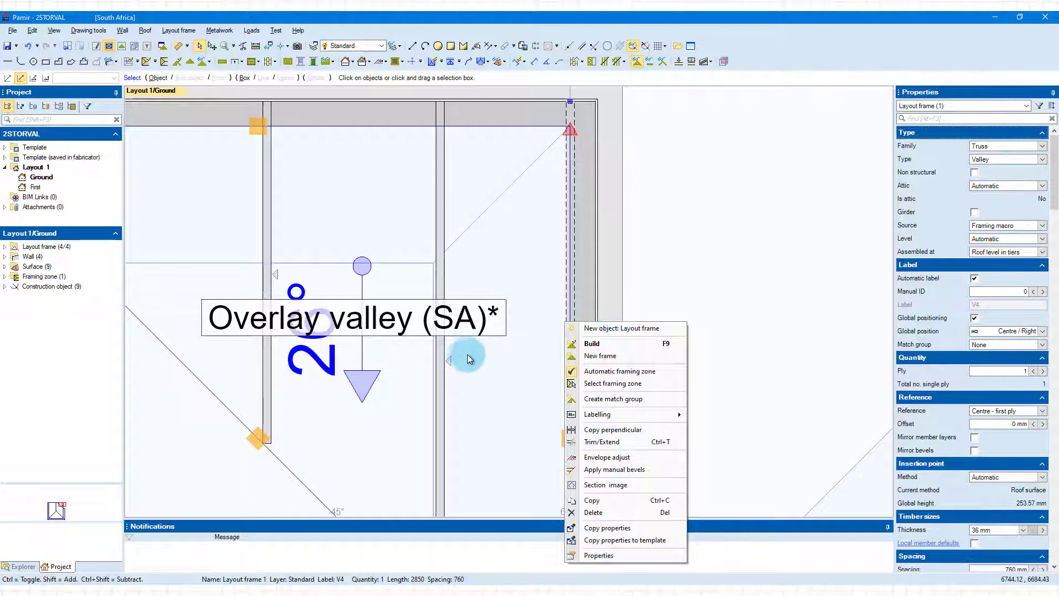
click(473, 337)
Step: Set the Overlay valley (SA)* framing zone's automation level to Manual
click(473, 337)
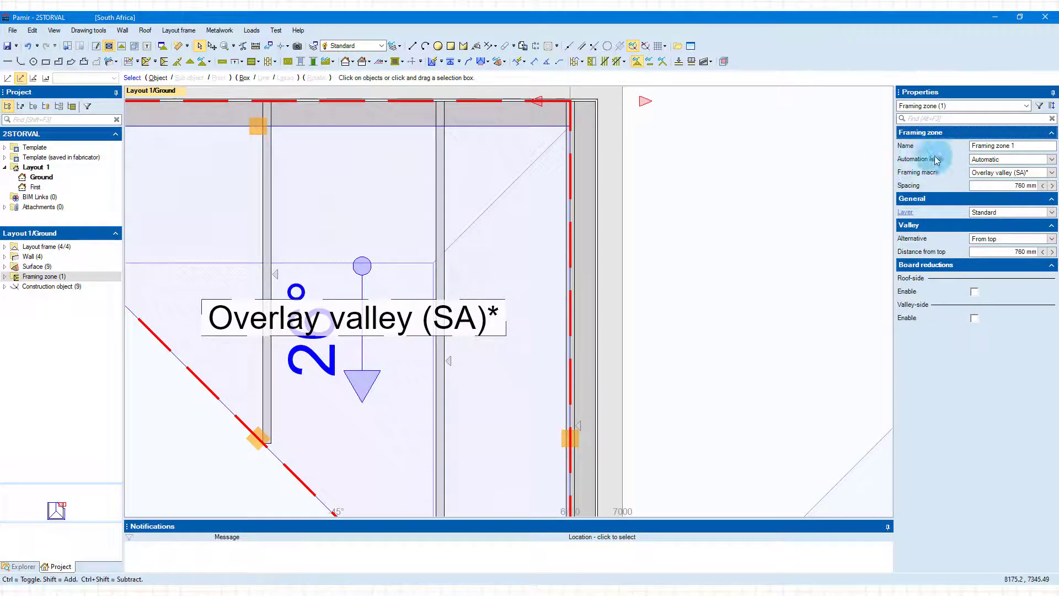
click(1001, 159)
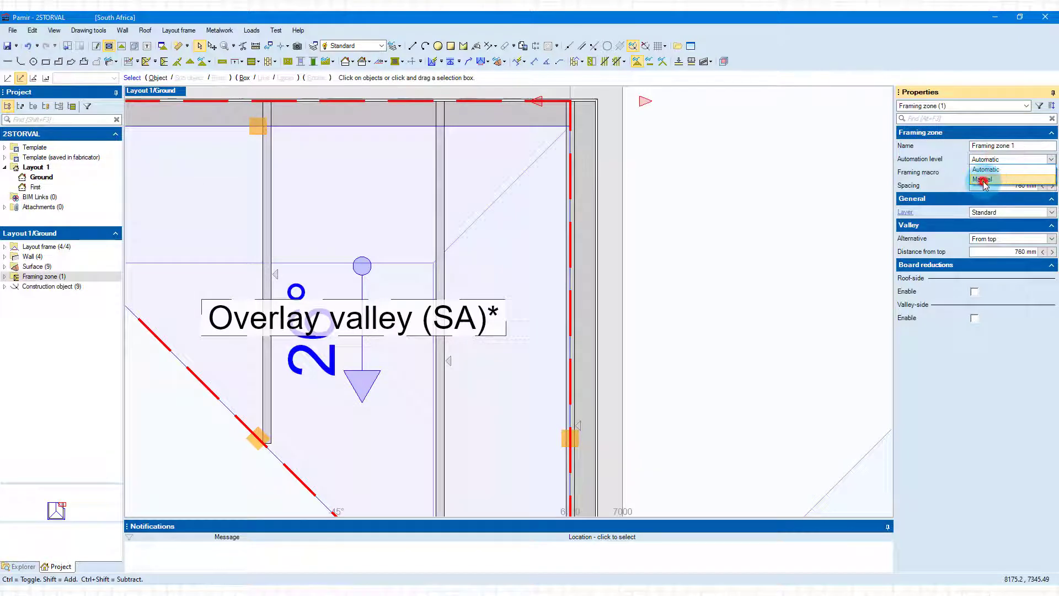
click(986, 181)
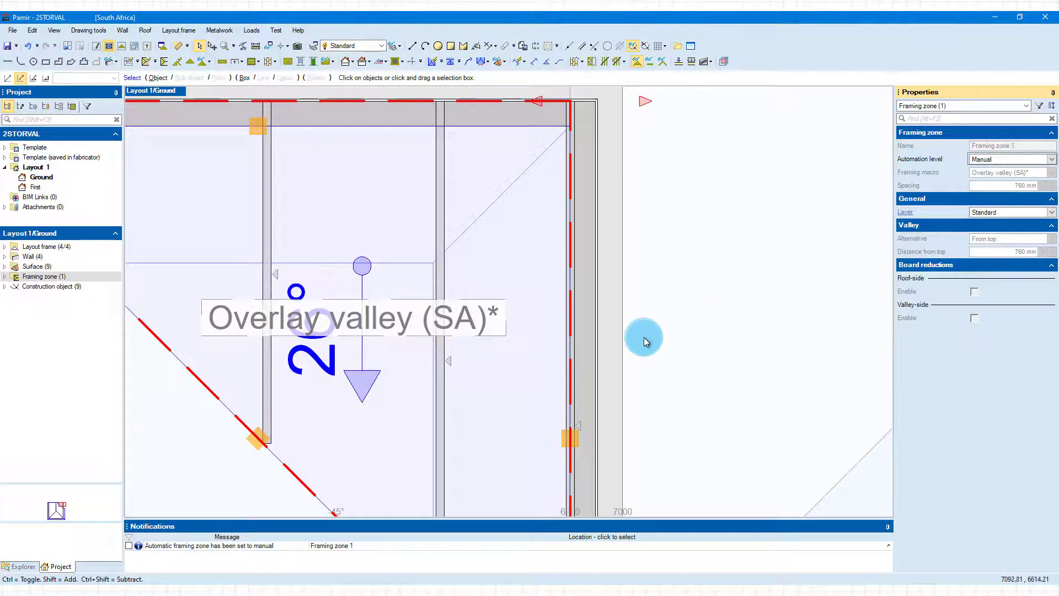
scroll(521, 354, down, 5)
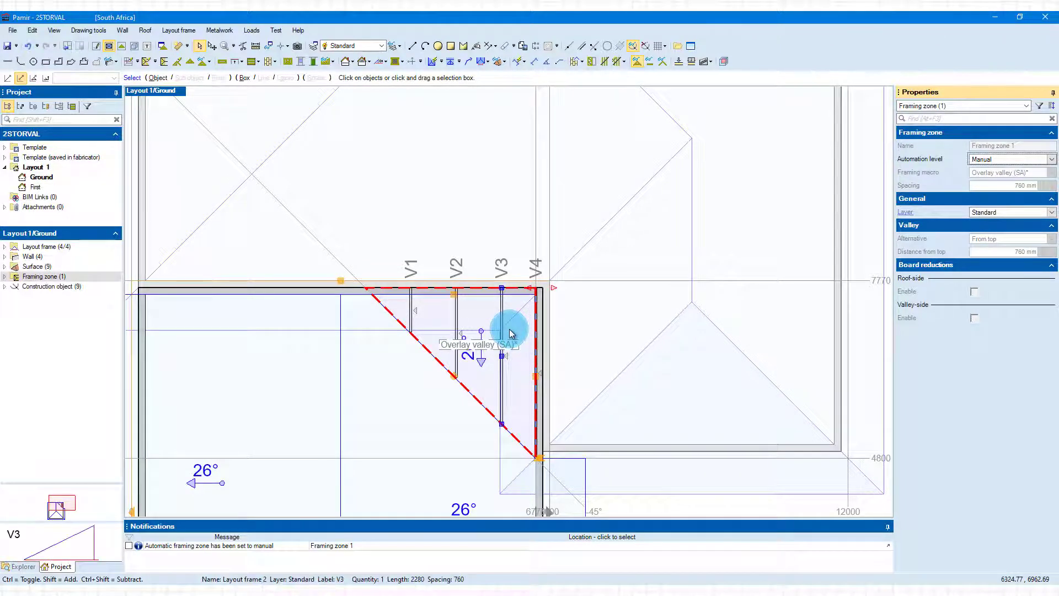
scroll(523, 323, up, 5)
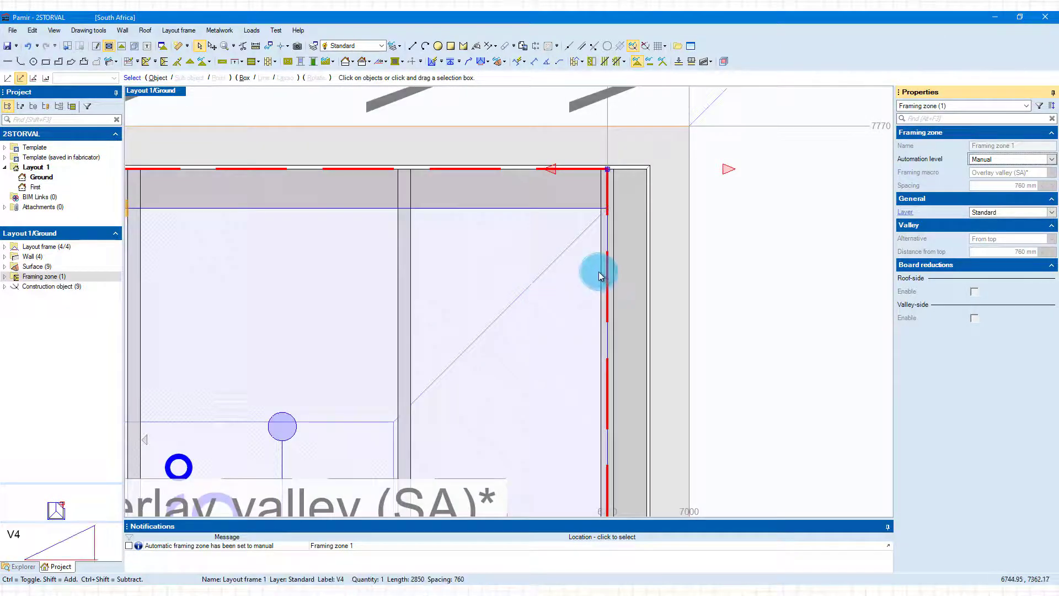
scroll(550, 365, down, 5)
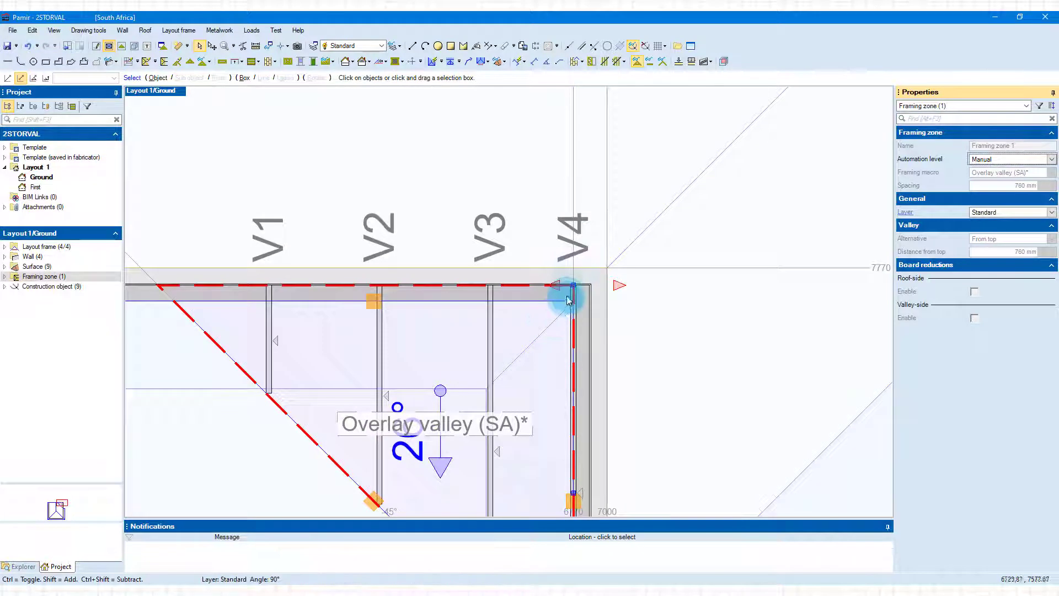
Step: Move truss V4 to a new spot, using its top end as the reference point
click(572, 319)
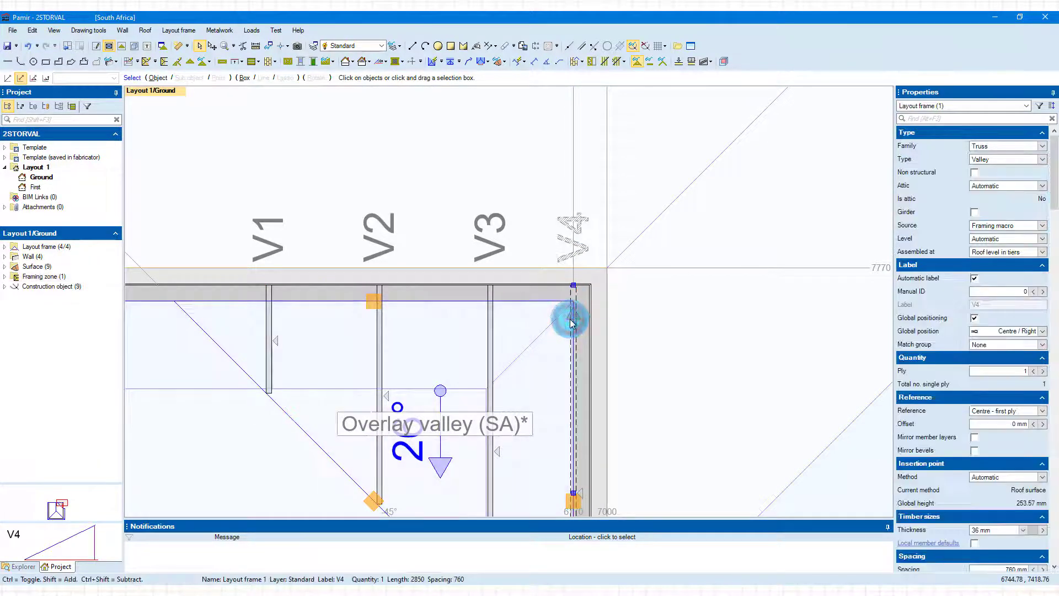
scroll(589, 309, down, 3)
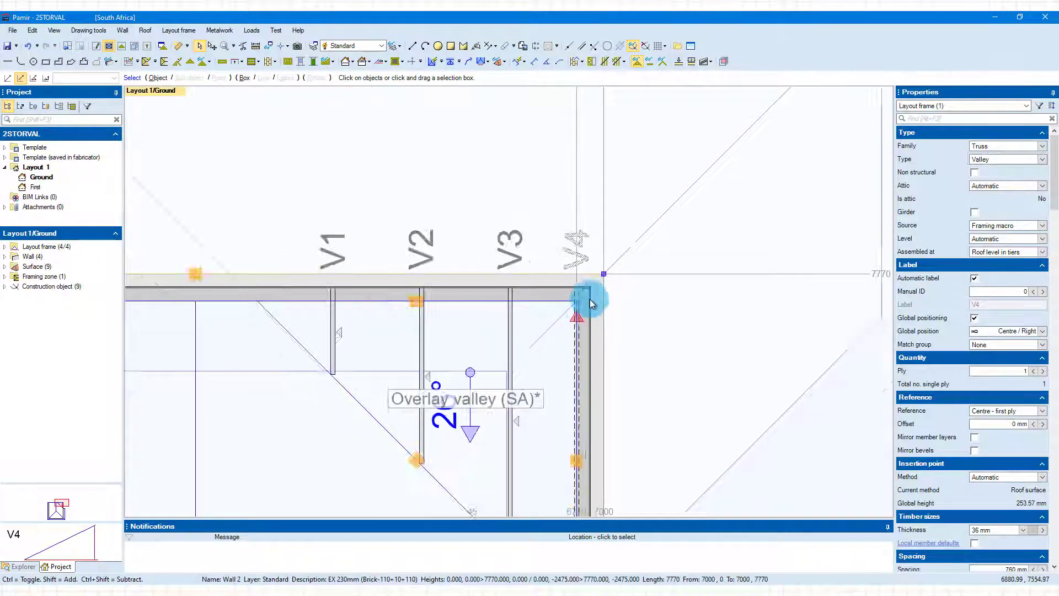
right_click(616, 322)
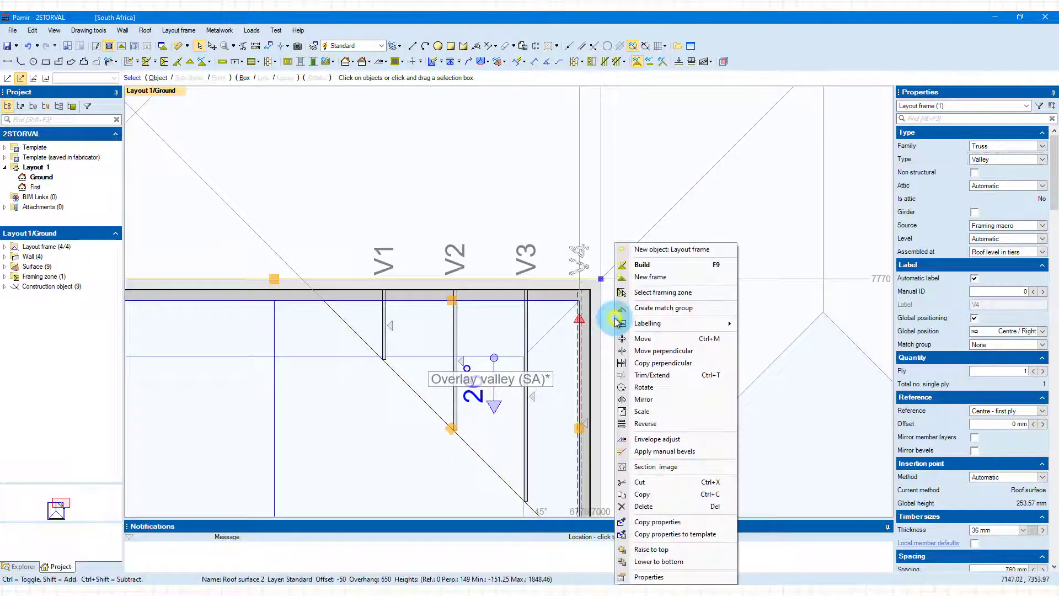
click(646, 339)
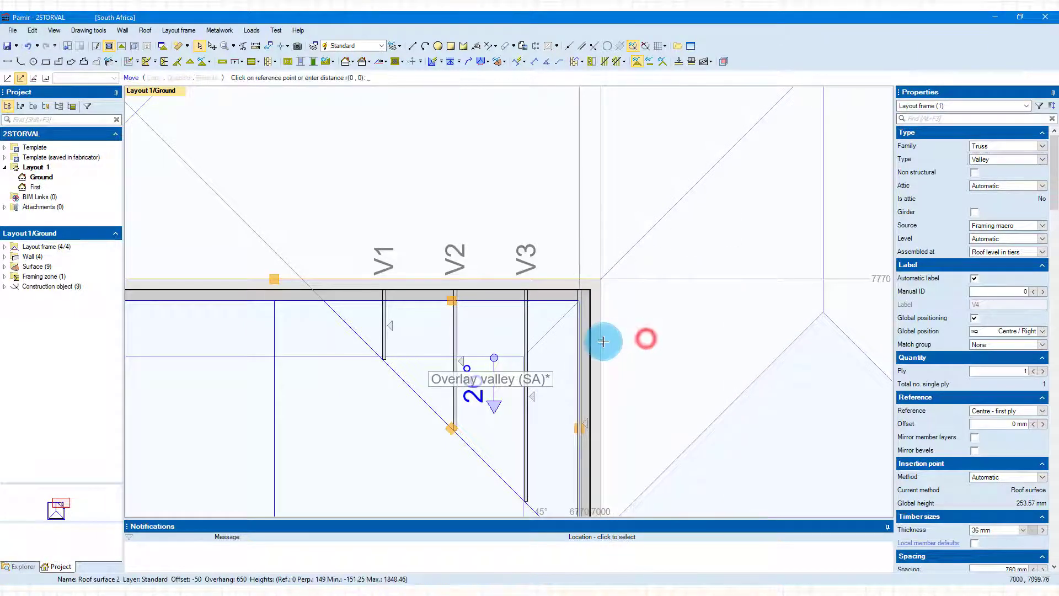
scroll(568, 338, up, 3)
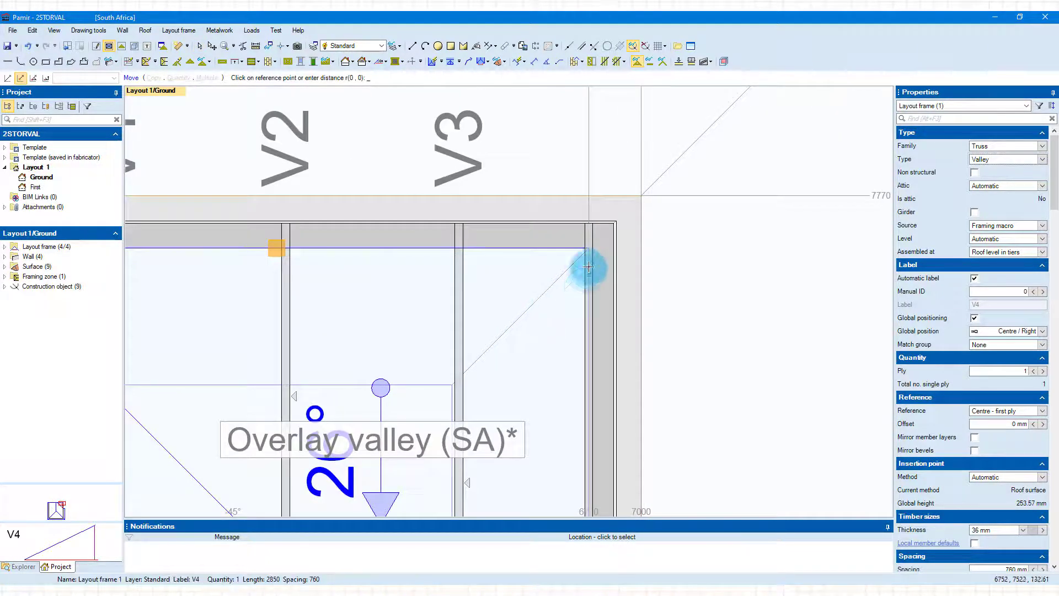
scroll(590, 222, up, 2)
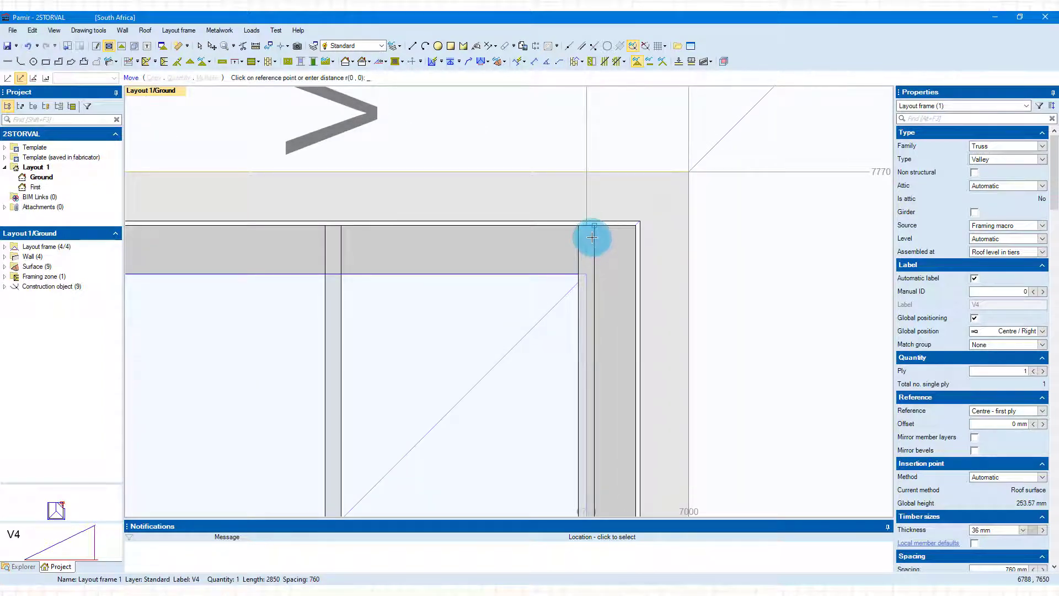
click(592, 237)
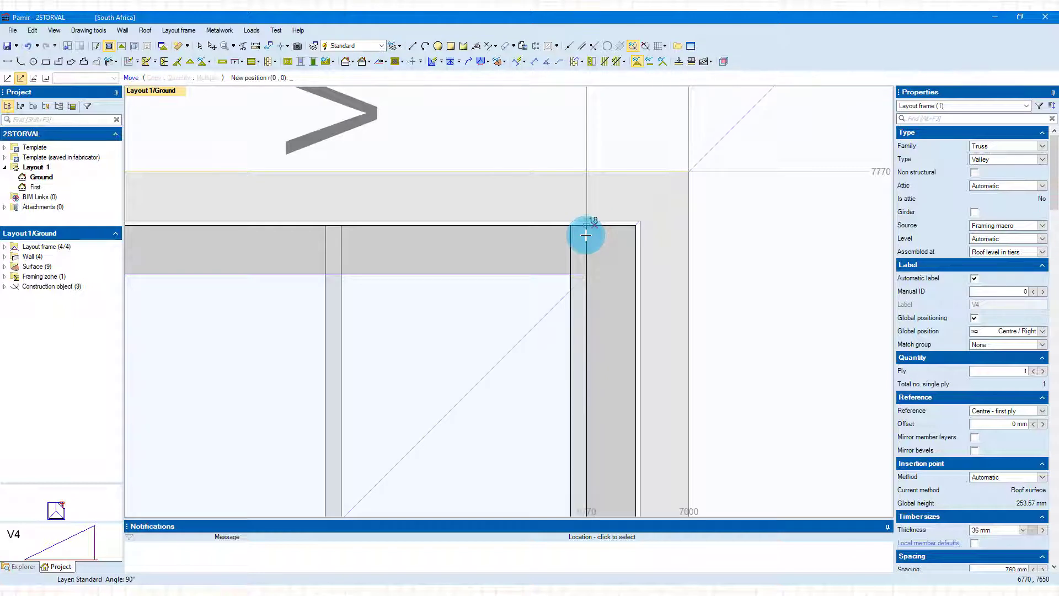
click(586, 236)
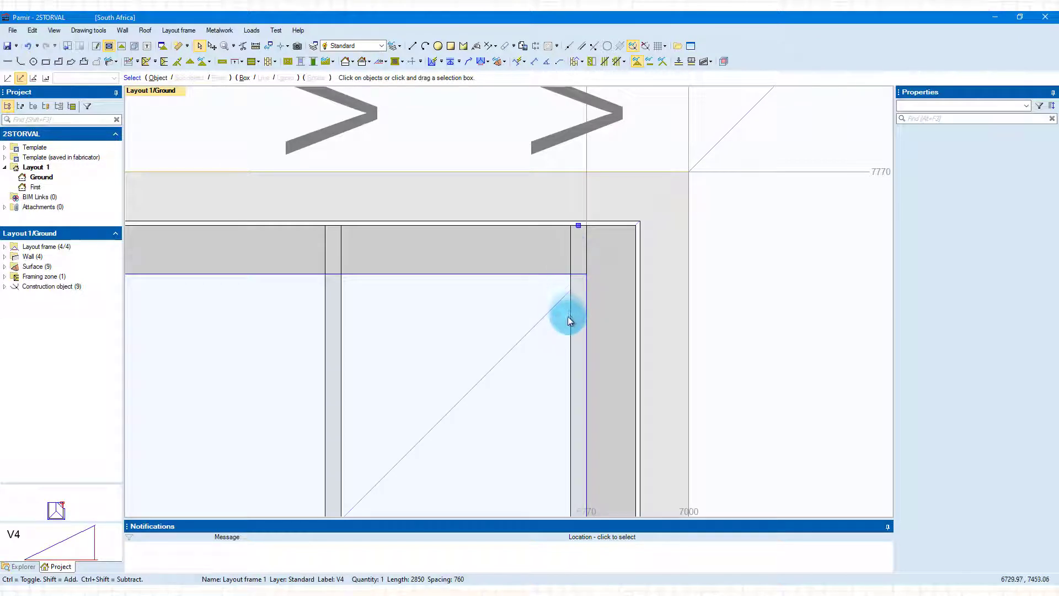
Step: Move V4 again from the wall corner reference so it sits 50 mm in from the corner
click(571, 327)
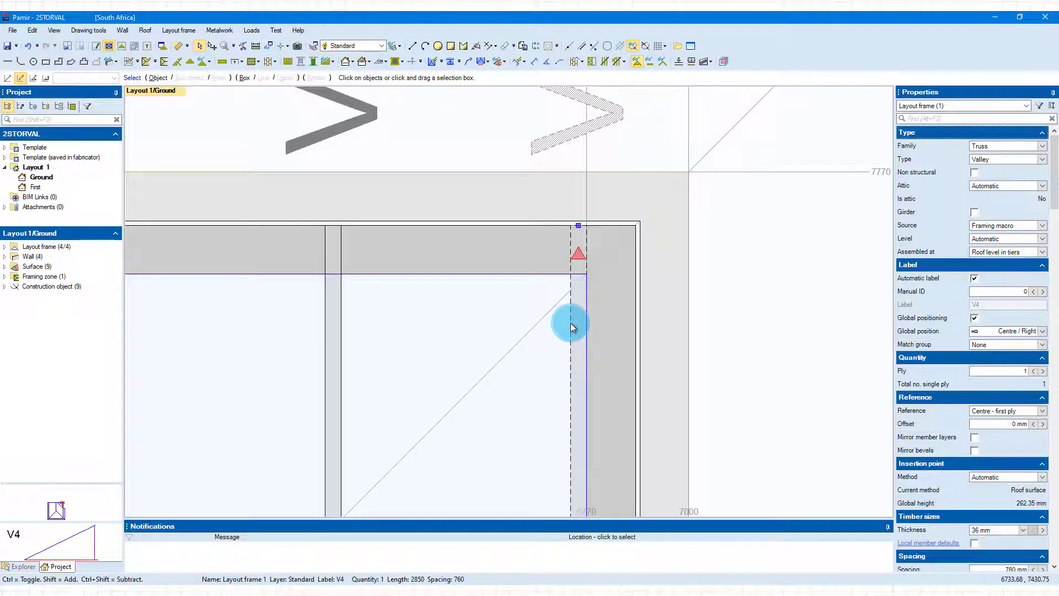
right_click(571, 327)
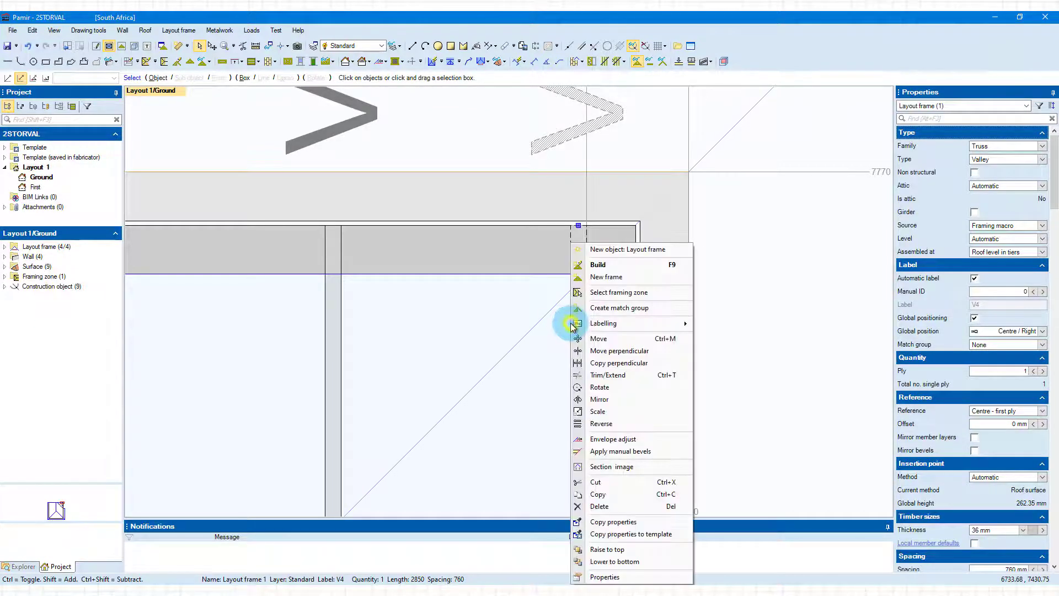
click(598, 339)
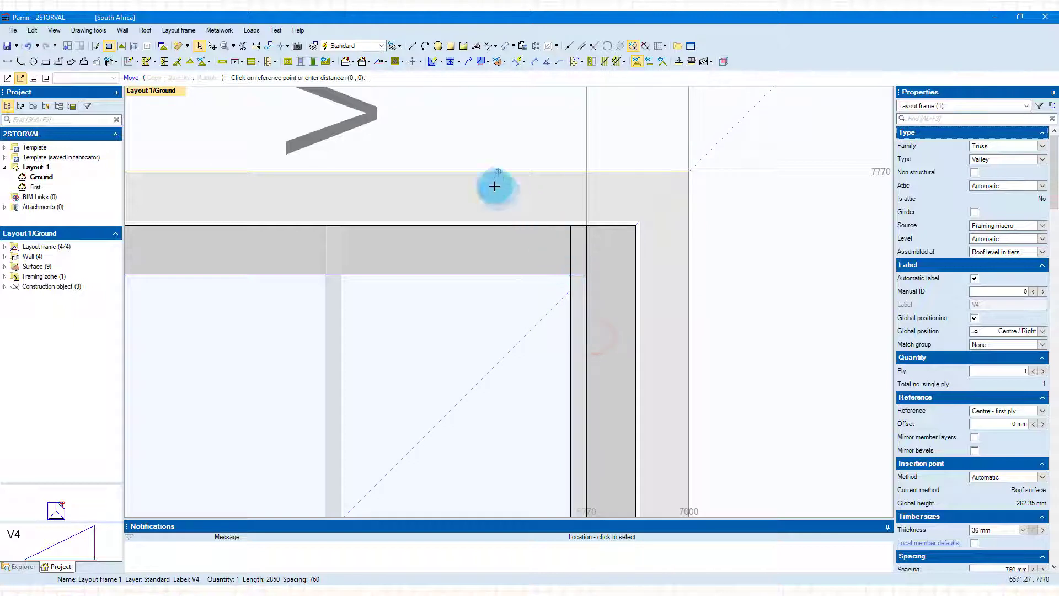
click(588, 228)
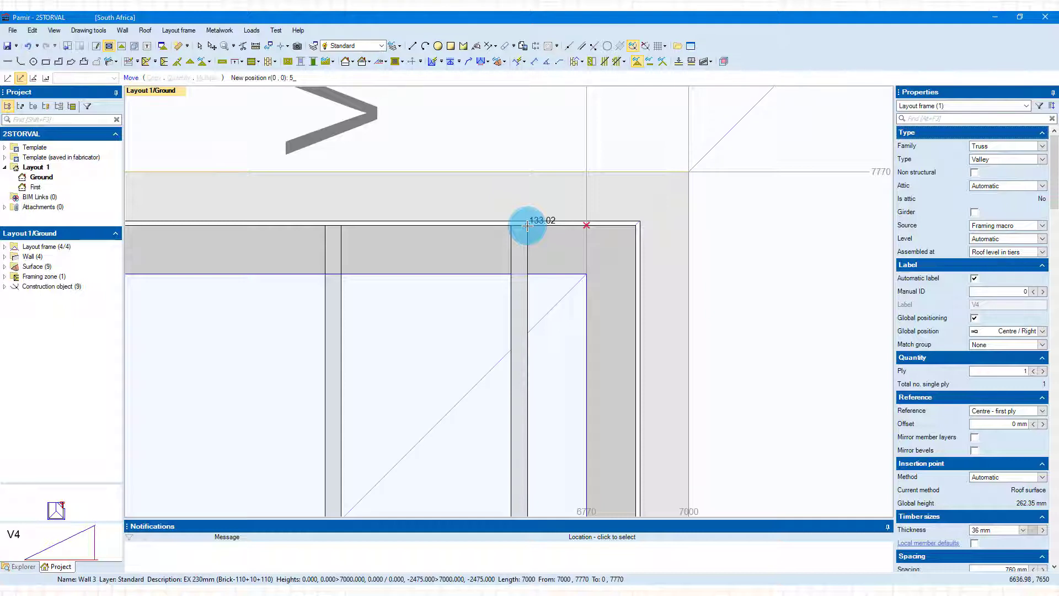
key(Return)
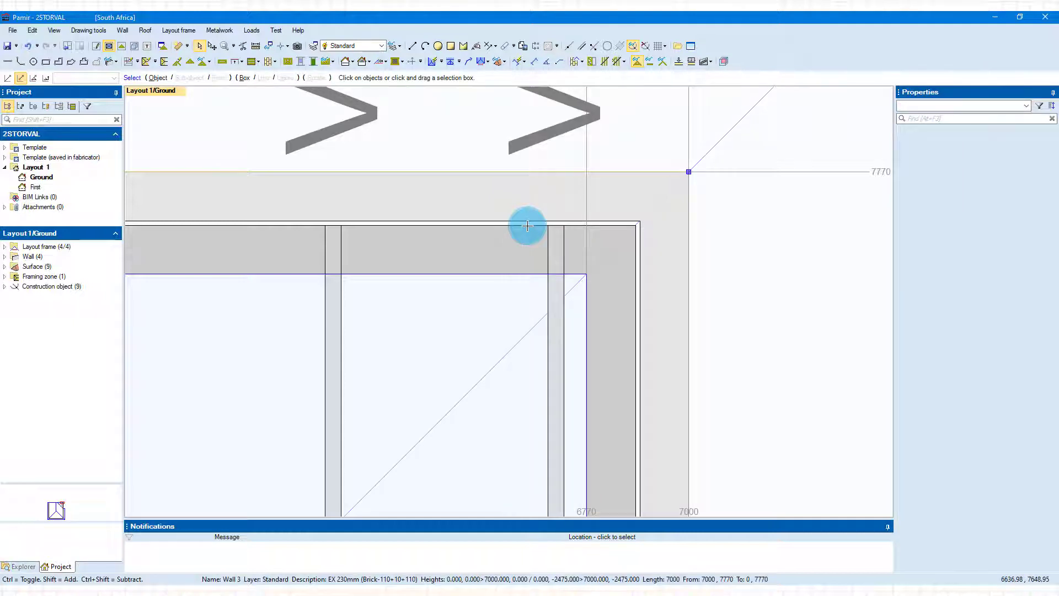
Step: Use Trim/Extend to cut truss V4's lower end back to the diagonal valley line
scroll(567, 171, down, 1)
scroll(568, 170, down, 2)
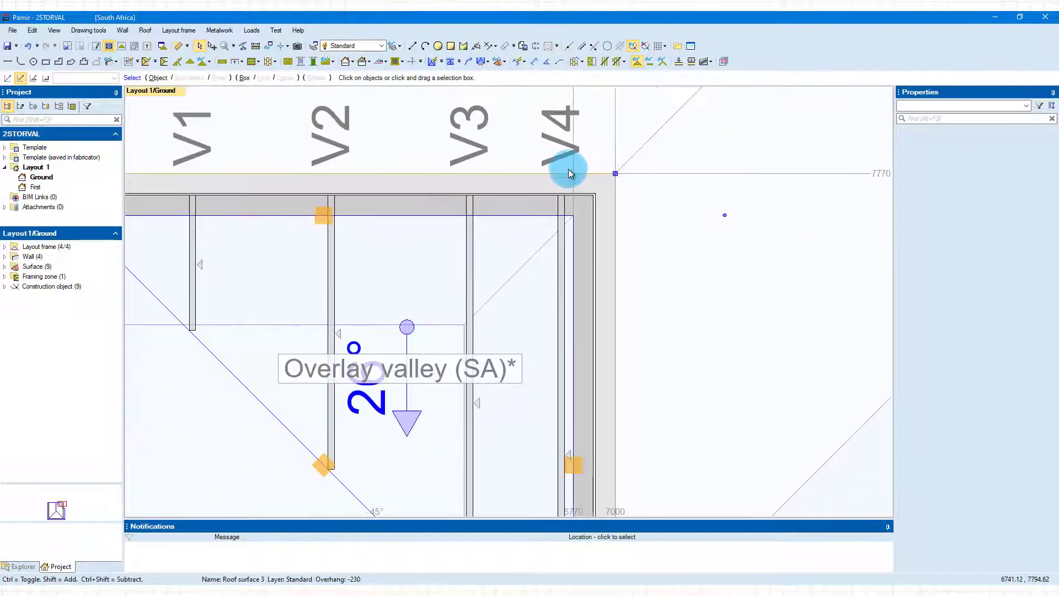
scroll(568, 169, down, 2)
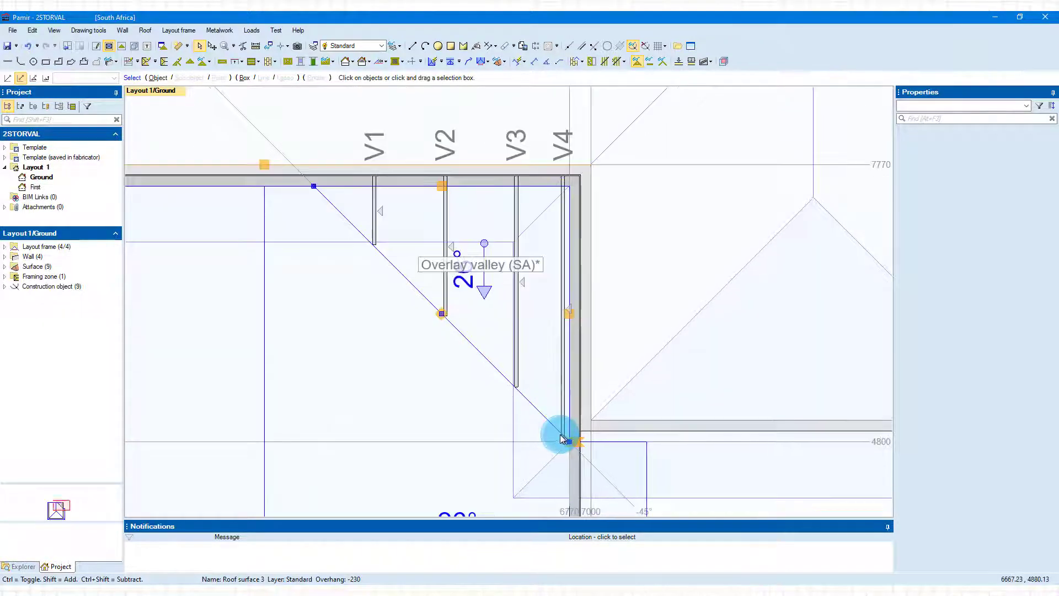
scroll(561, 438, up, 3)
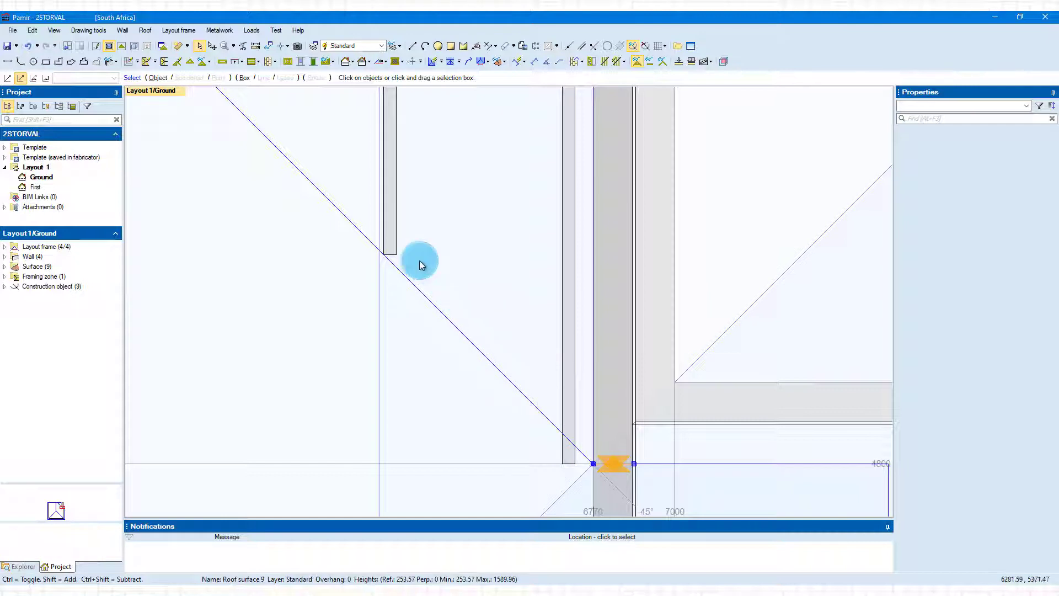
click(567, 282)
right_click(567, 282)
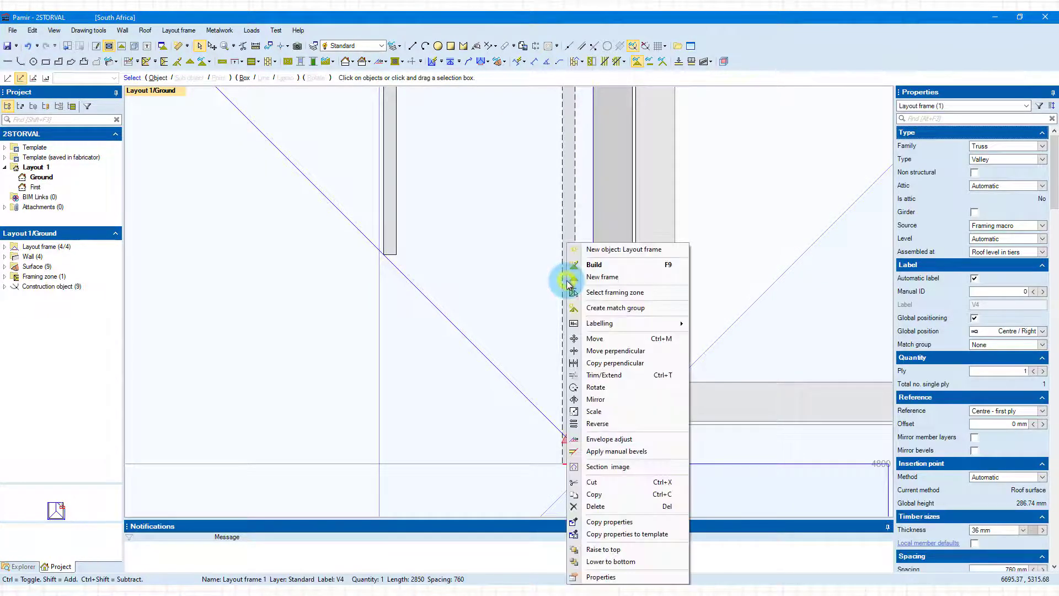
click(620, 376)
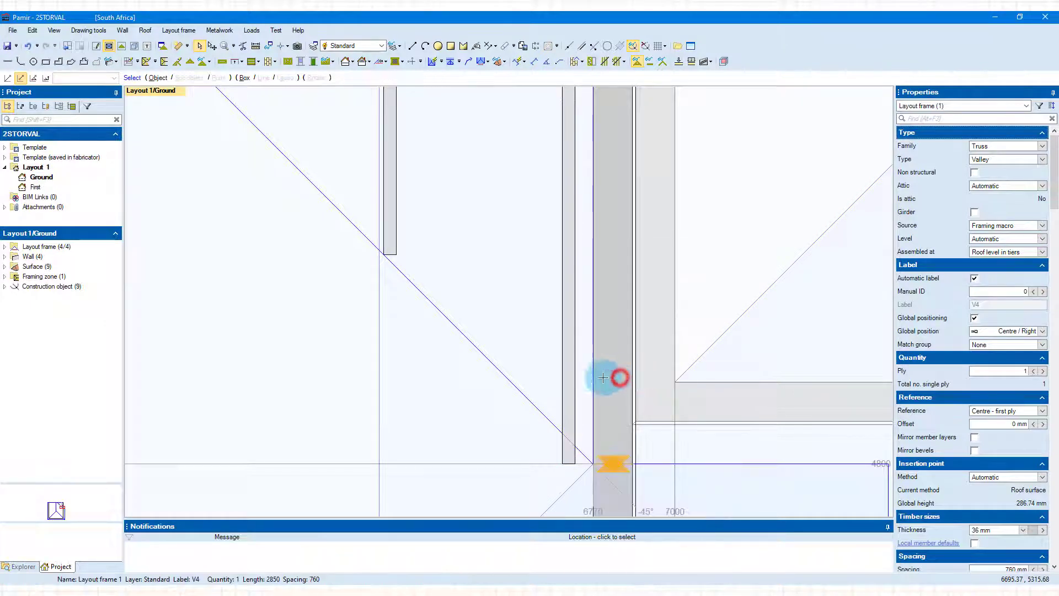
click(515, 378)
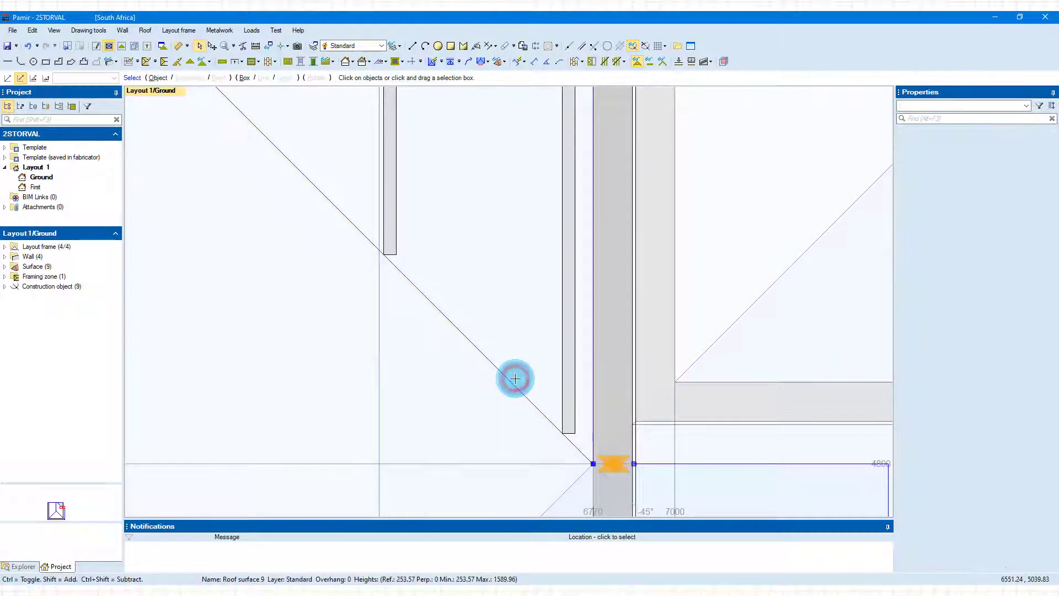
scroll(515, 378, down, 2)
scroll(515, 379, down, 2)
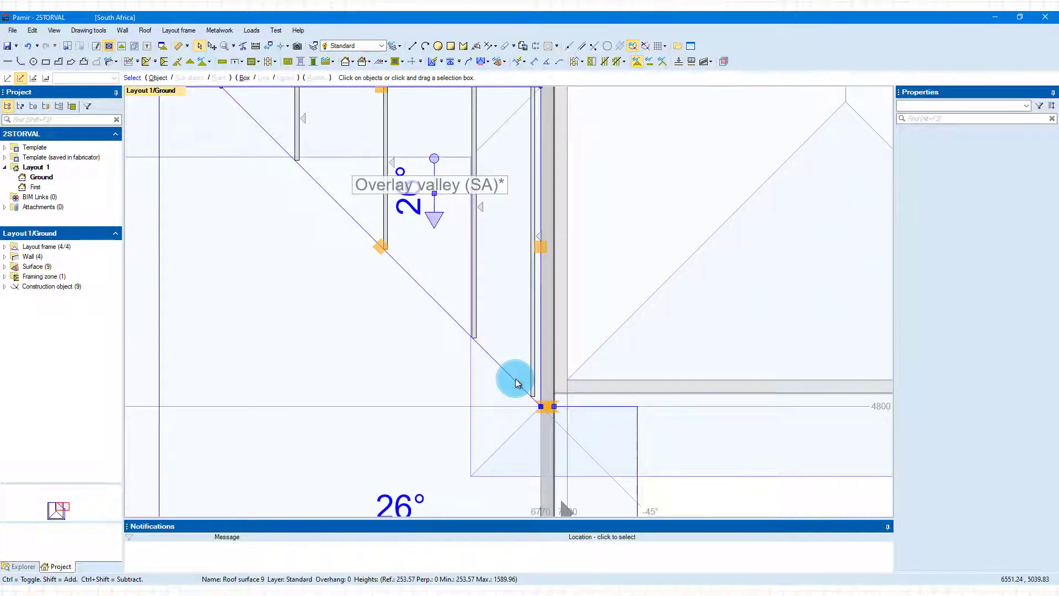
scroll(515, 379, down, 2)
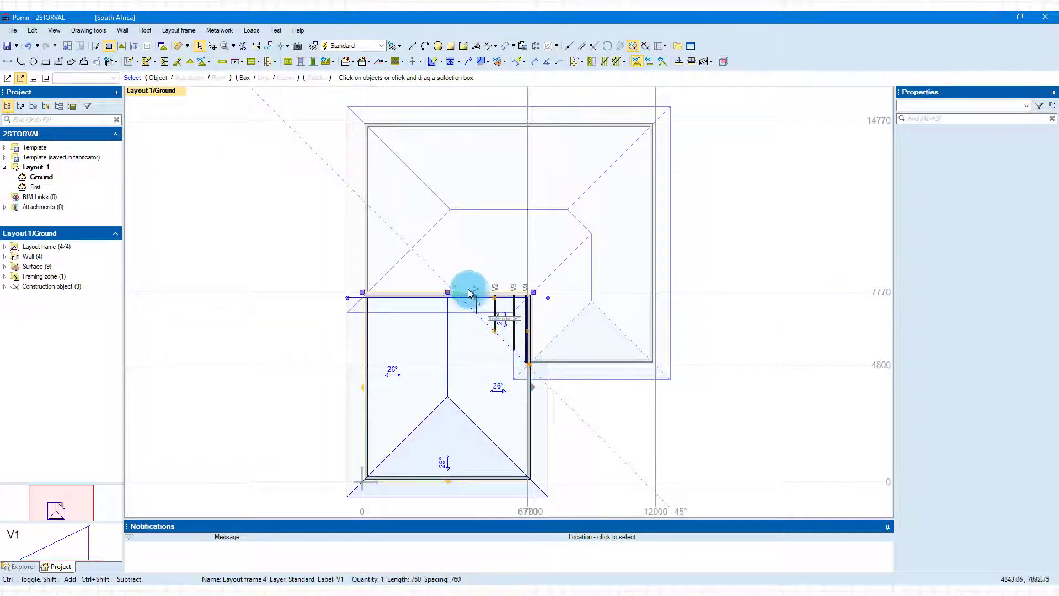
Step: Box-select valley trusses V1–V4 and view them in the Layout 1 Ground 3D view
click(450, 274)
drag(485, 303, 545, 370)
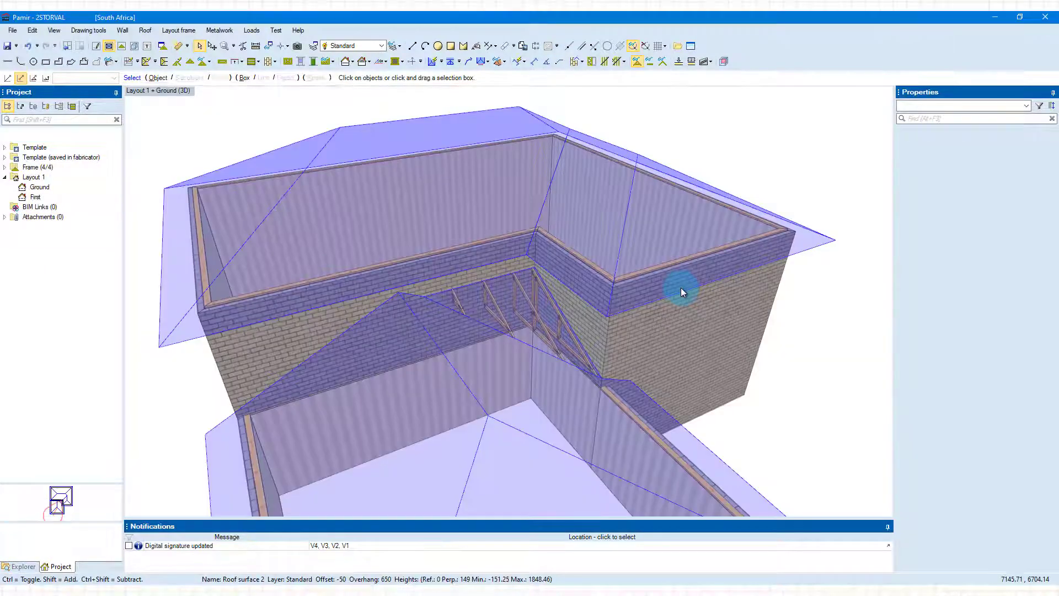
Step: Zoom the 3D view in on trusses V1–V4 against the brick walls
click(383, 235)
scroll(634, 400, up, 5)
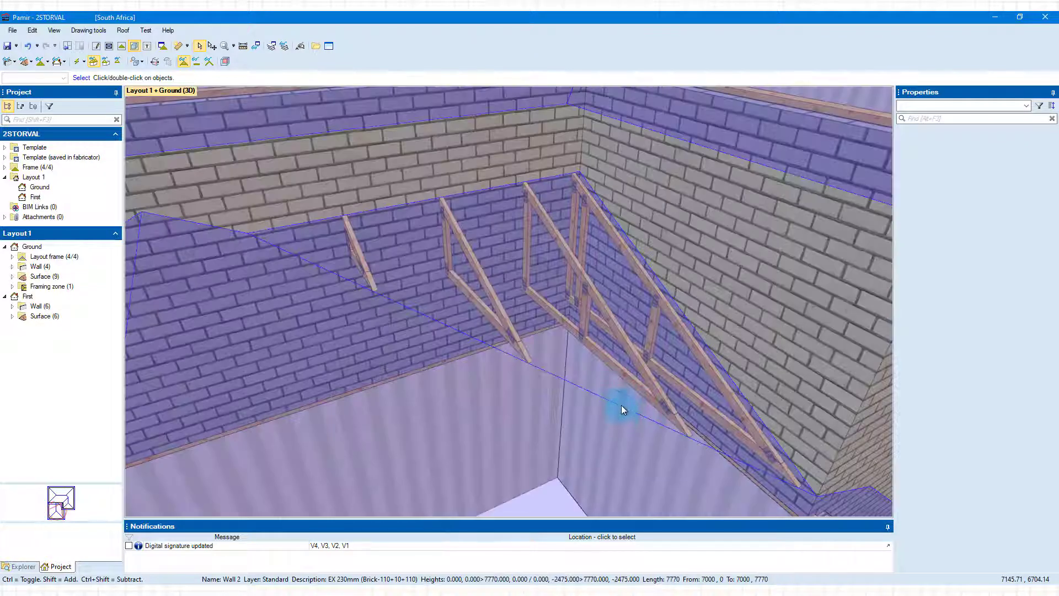